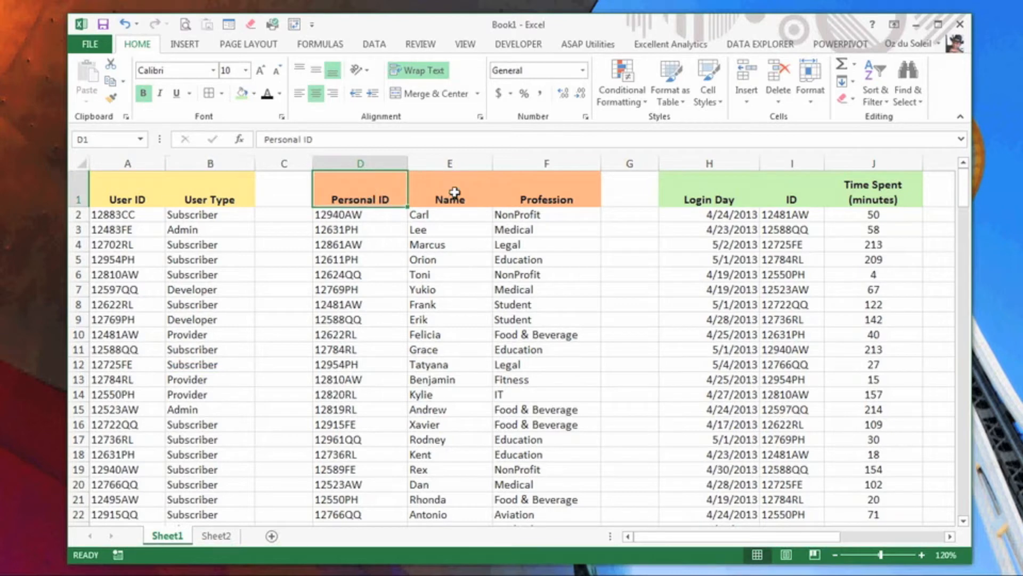
Examine the column headers and row extents of the user type, personal details and login data ranges
click(453, 195)
click(520, 191)
click(683, 188)
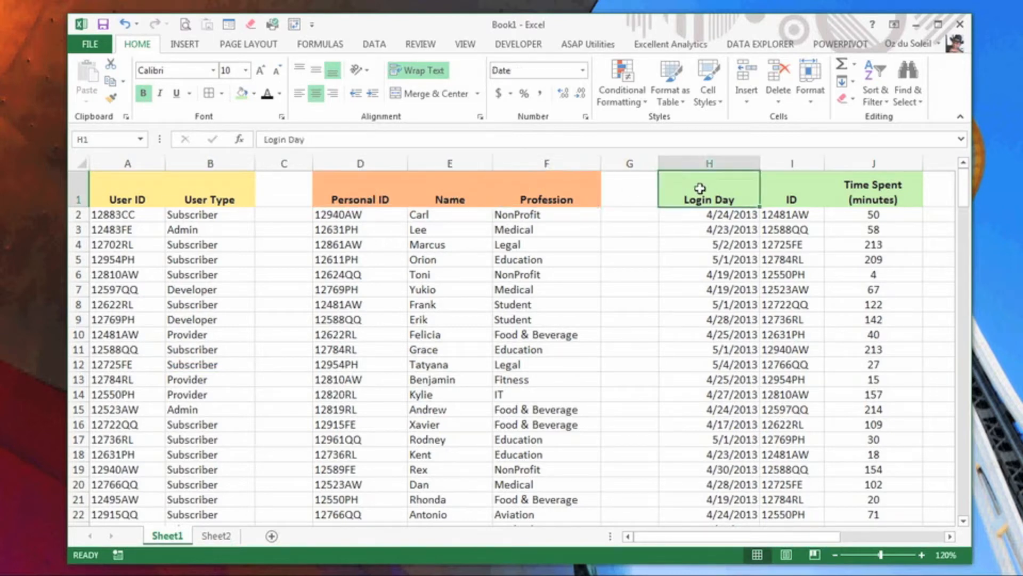
click(812, 195)
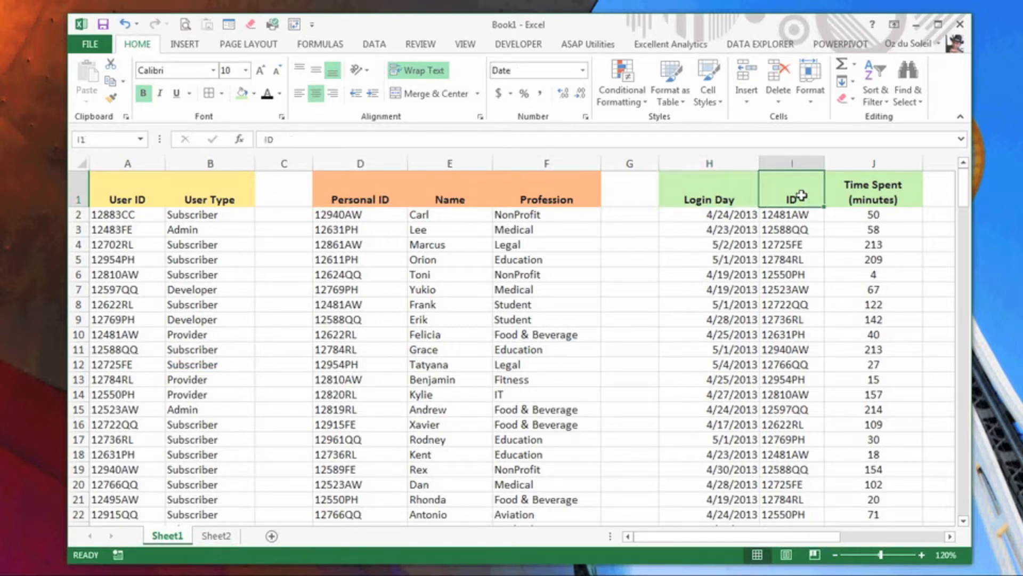
click(879, 188)
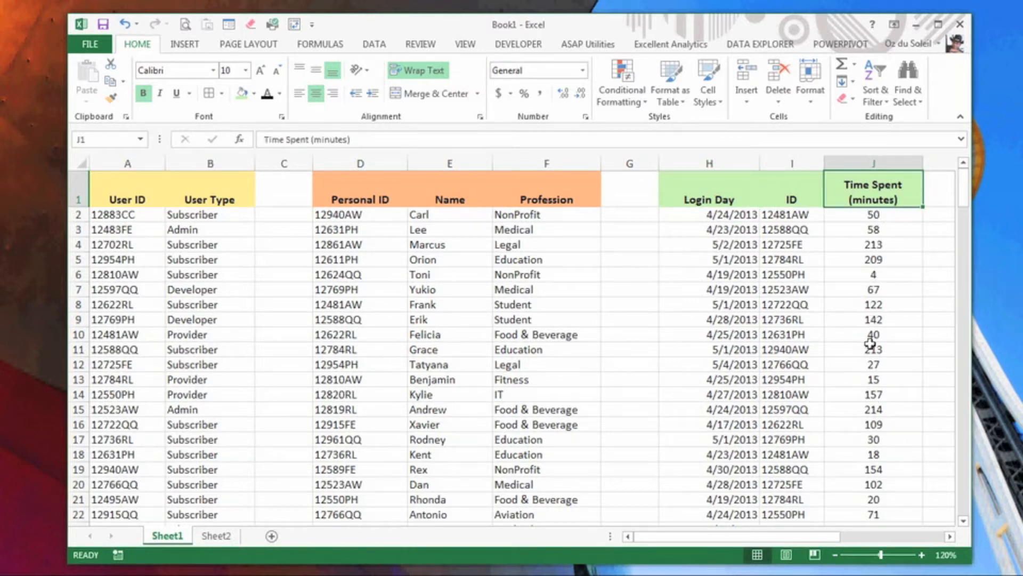
scroll(799, 341, down, 5)
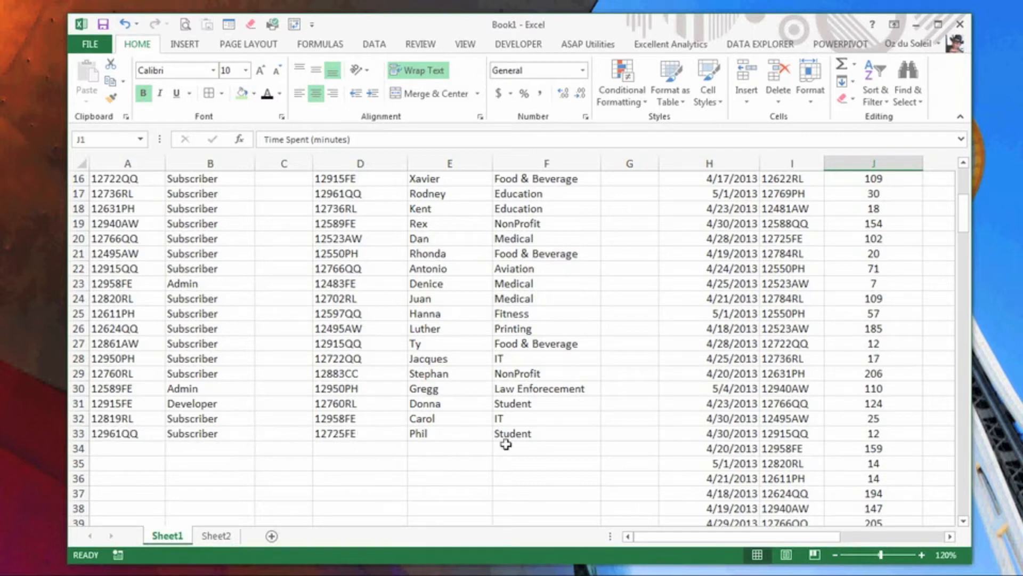
scroll(512, 457, up, 5)
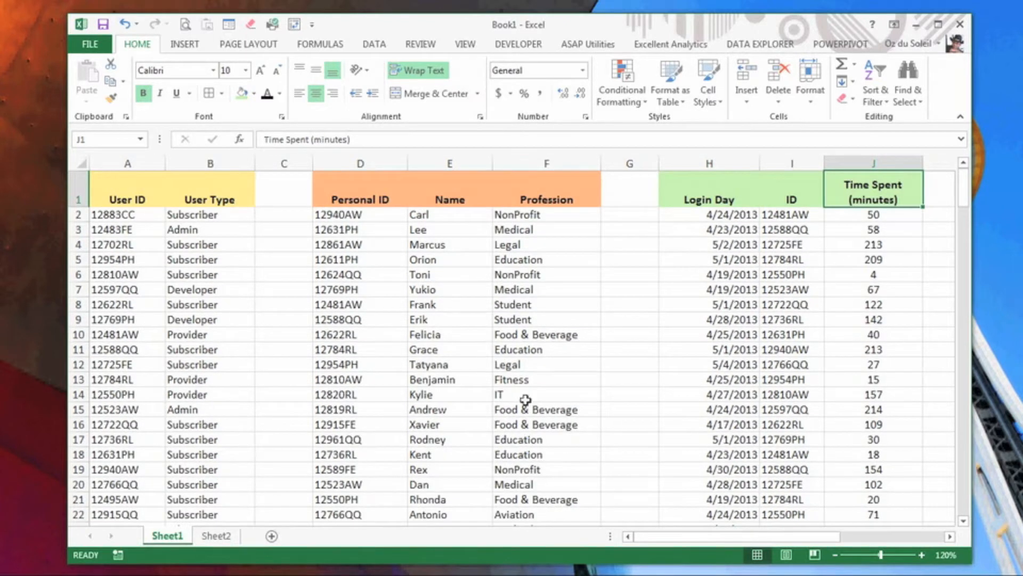
scroll(526, 405, down, 19)
scroll(796, 331, down, 20)
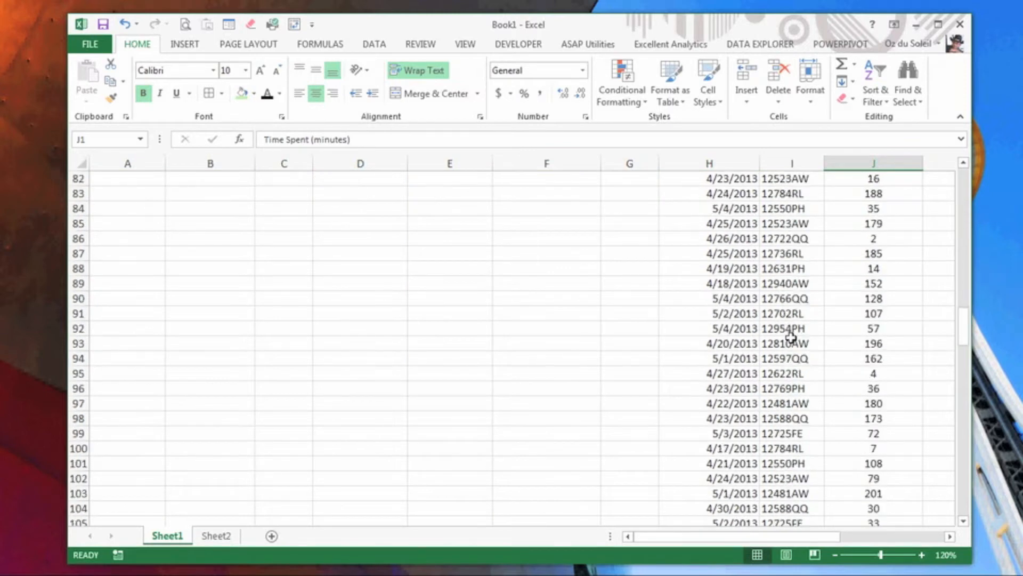
scroll(749, 300, down, 5)
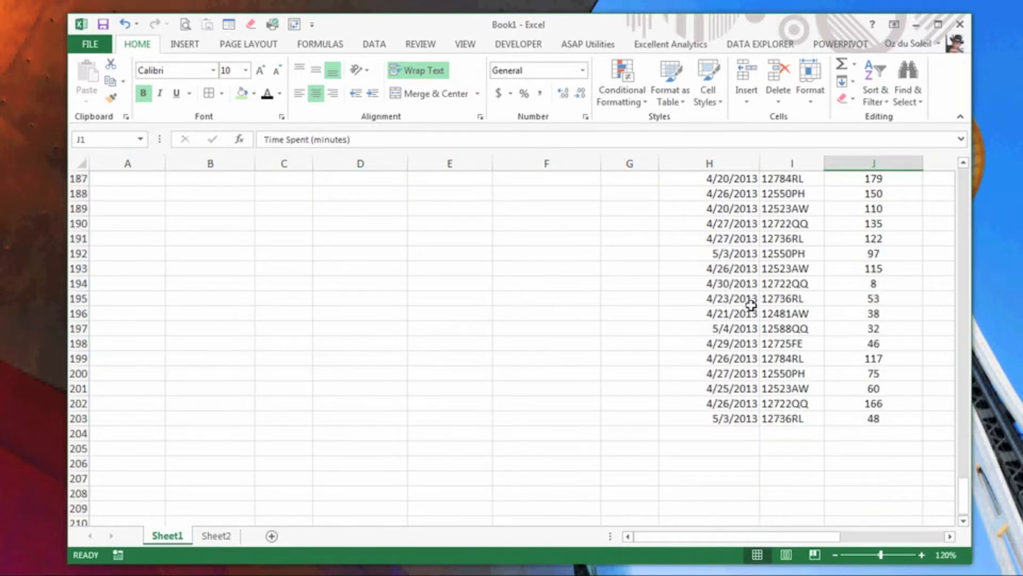
click(727, 420)
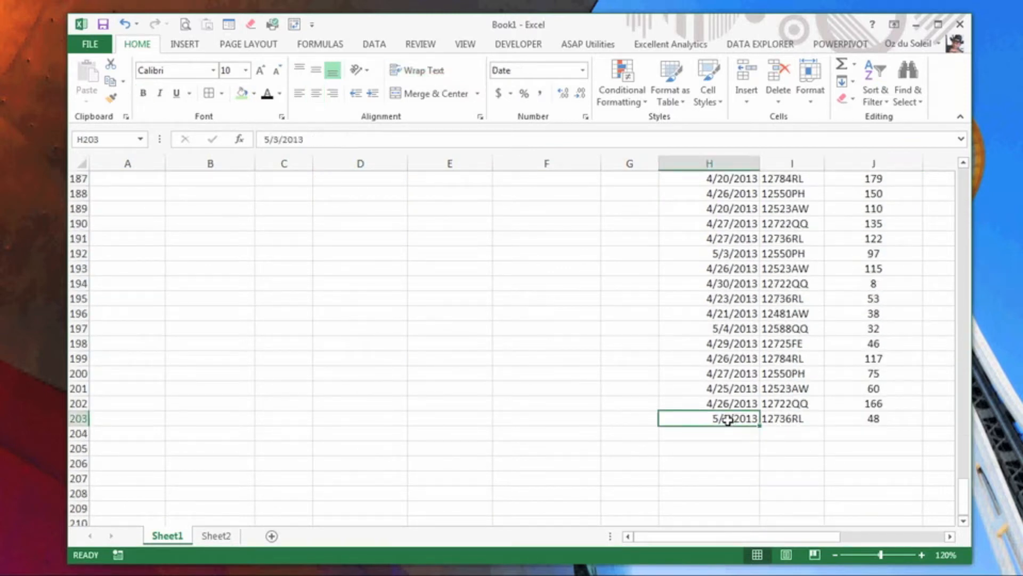
drag(963, 499, 963, 167)
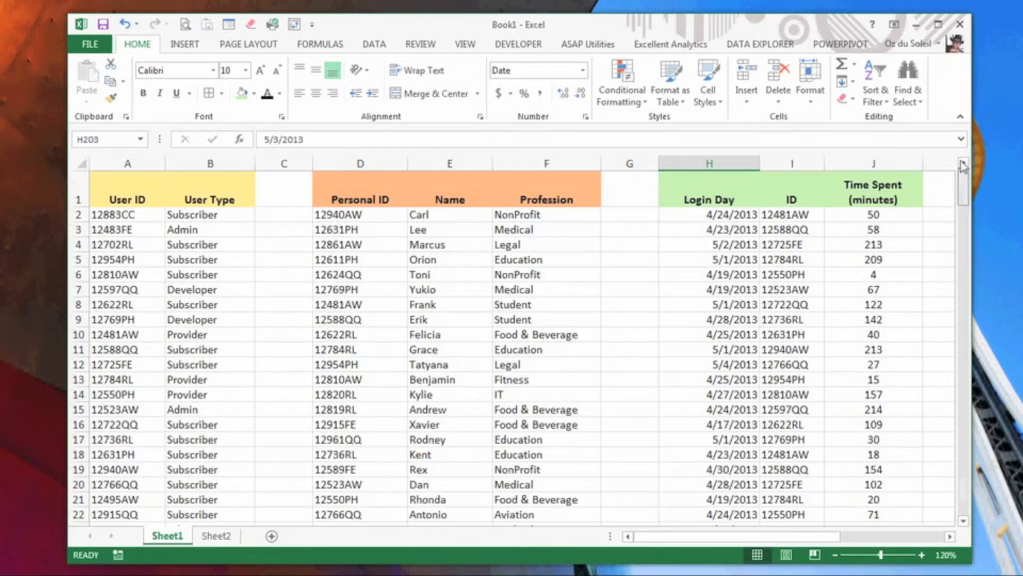
Review sample entries in the Name, Profession and Time Spent (minutes) columns
click(417, 424)
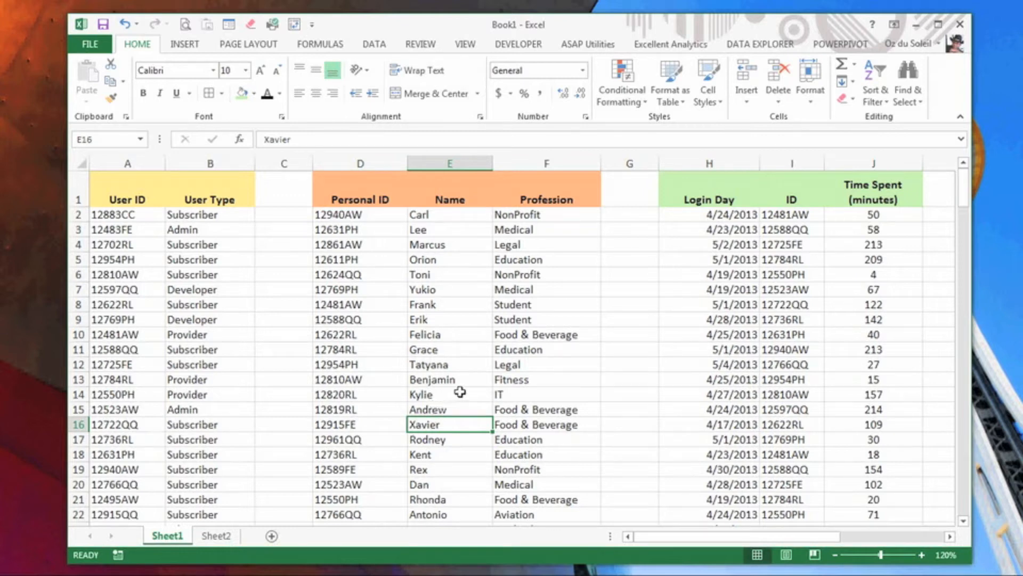
click(543, 368)
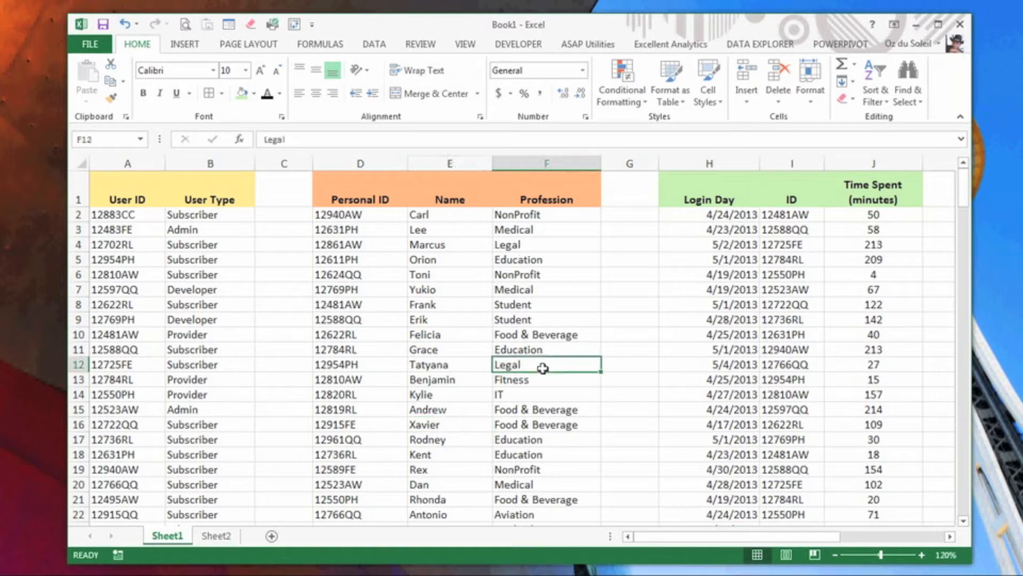
click(864, 320)
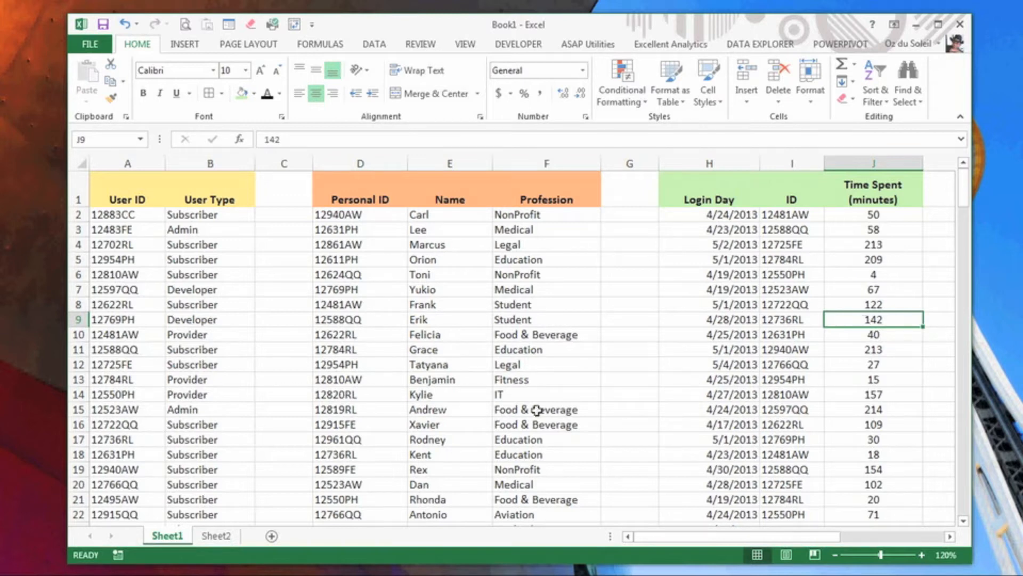
click(525, 394)
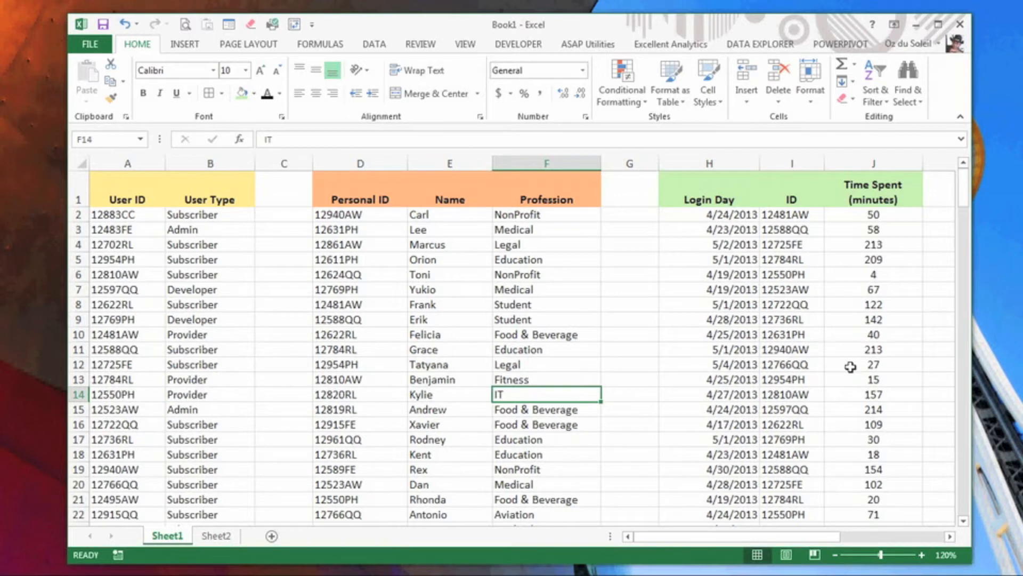
click(535, 250)
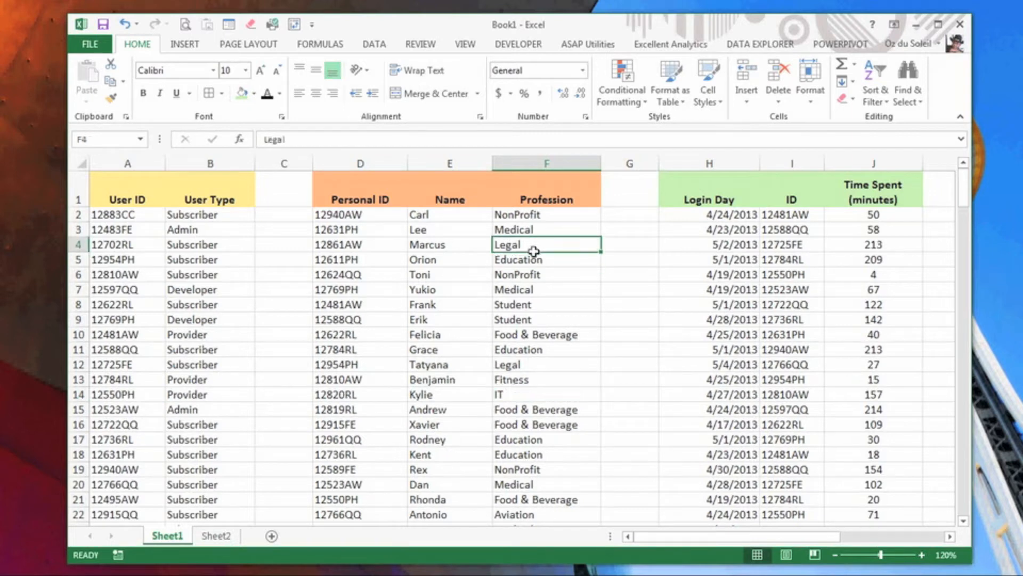
click(544, 301)
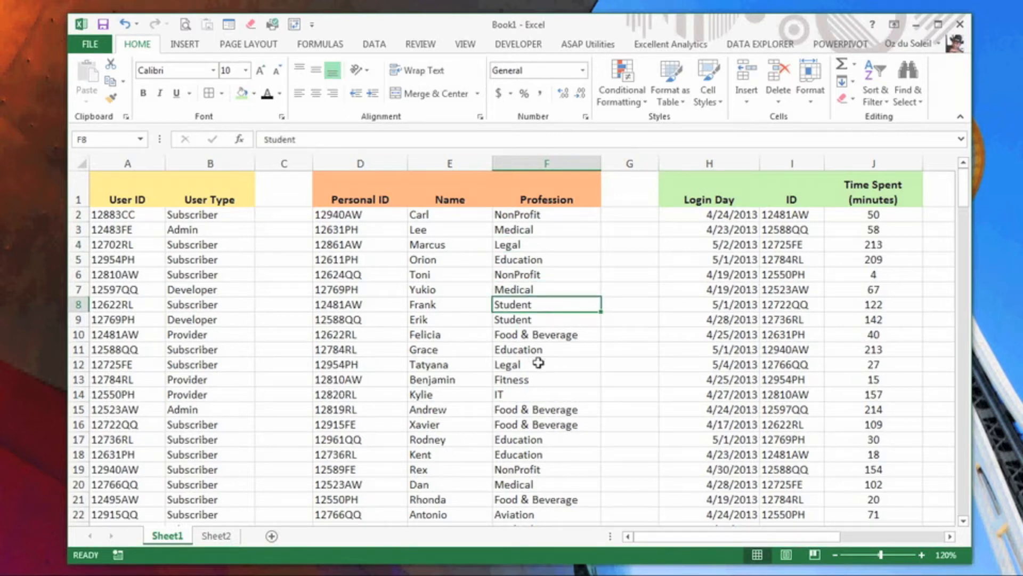
key(Down)
key(Down)
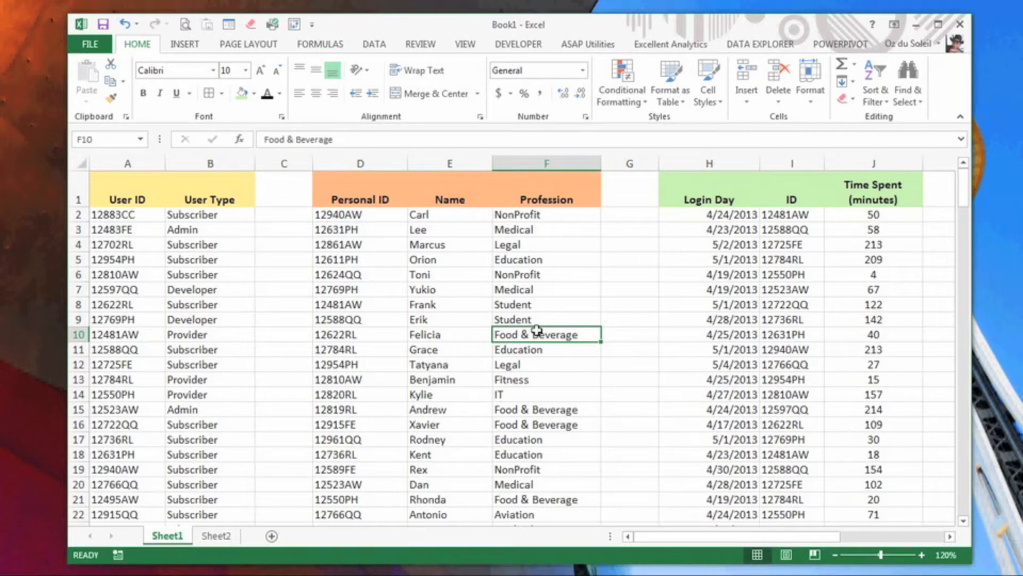
Convert the User ID and User Type range A1:B33 into a table with headers
click(193, 323)
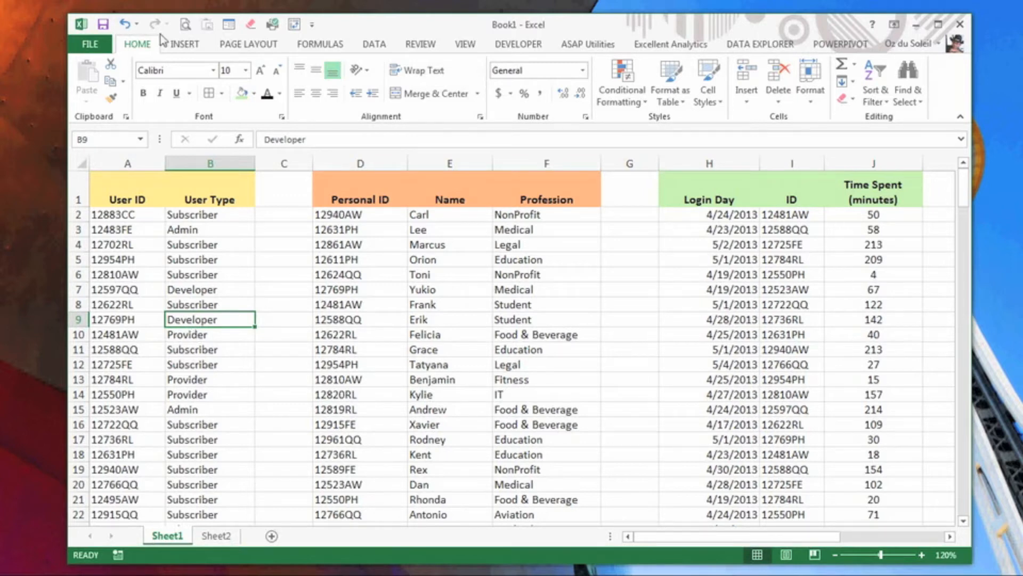
click(184, 48)
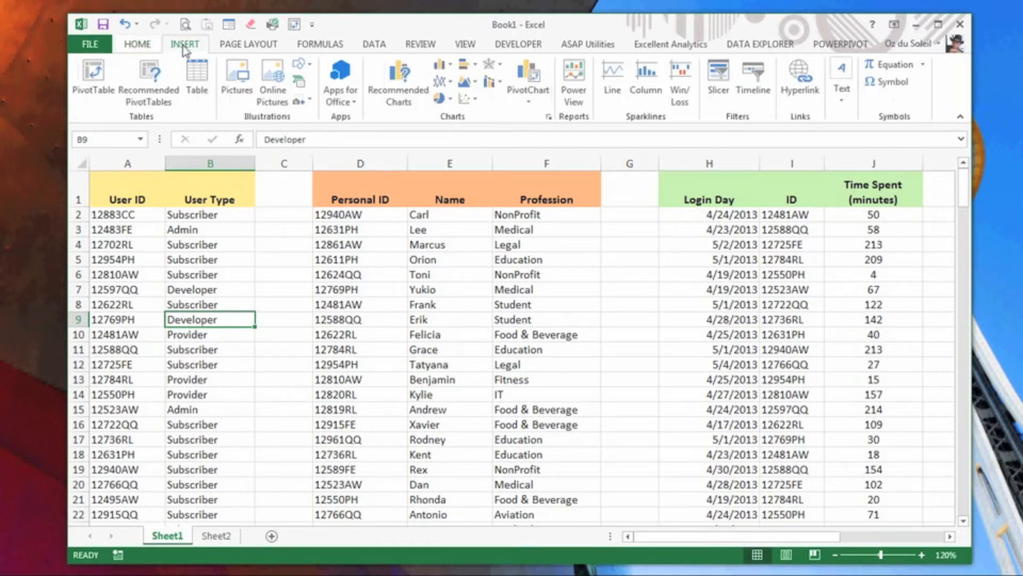
click(193, 77)
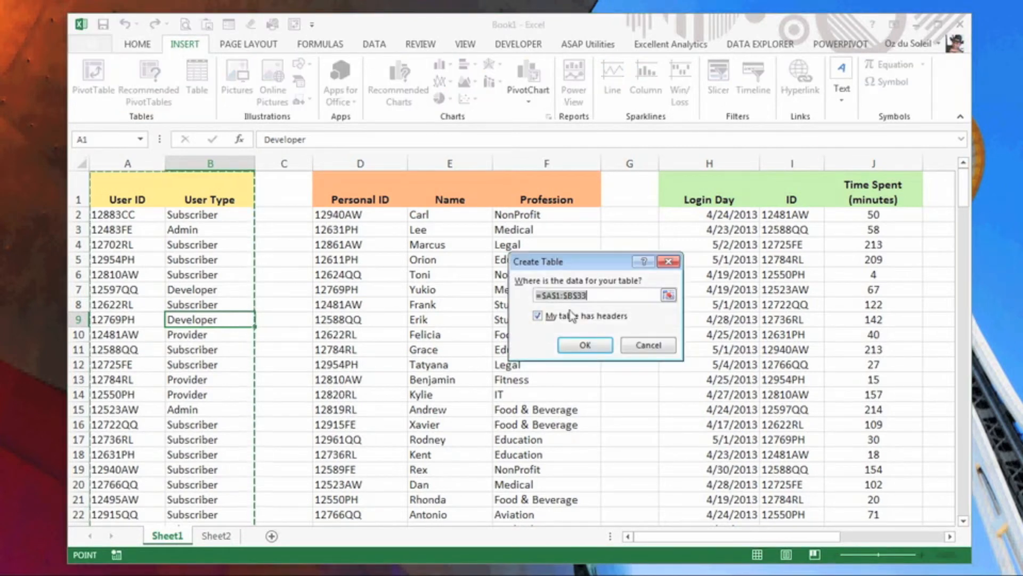
click(575, 347)
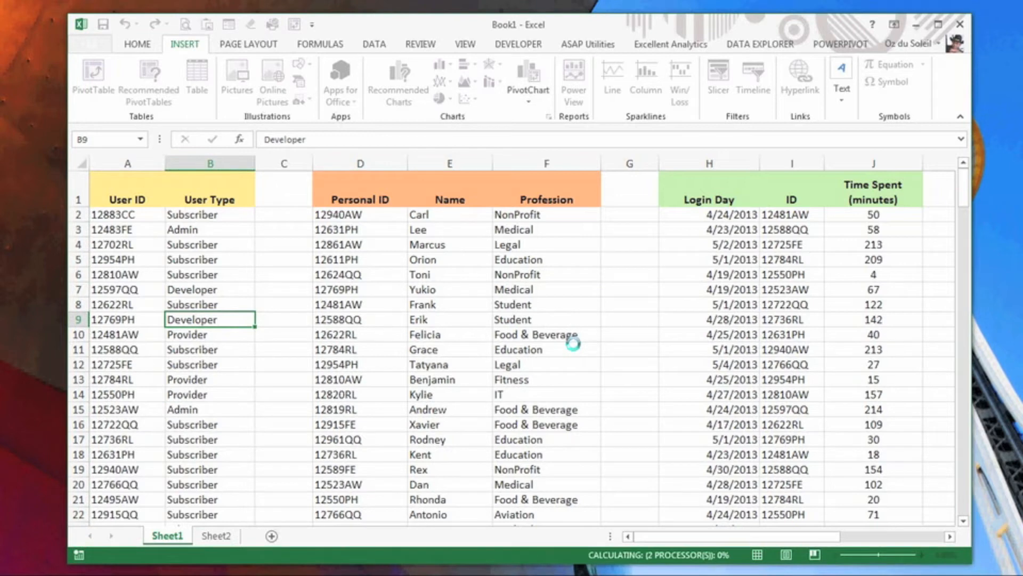
click(232, 347)
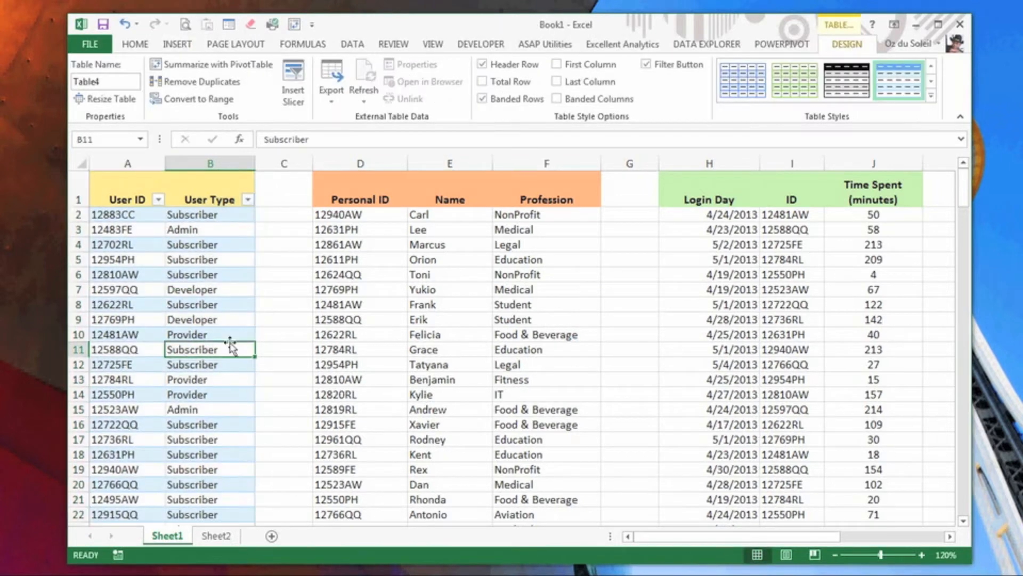
Convert the Personal ID, Name and Profession range D1:F33 into a table with headers
click(374, 289)
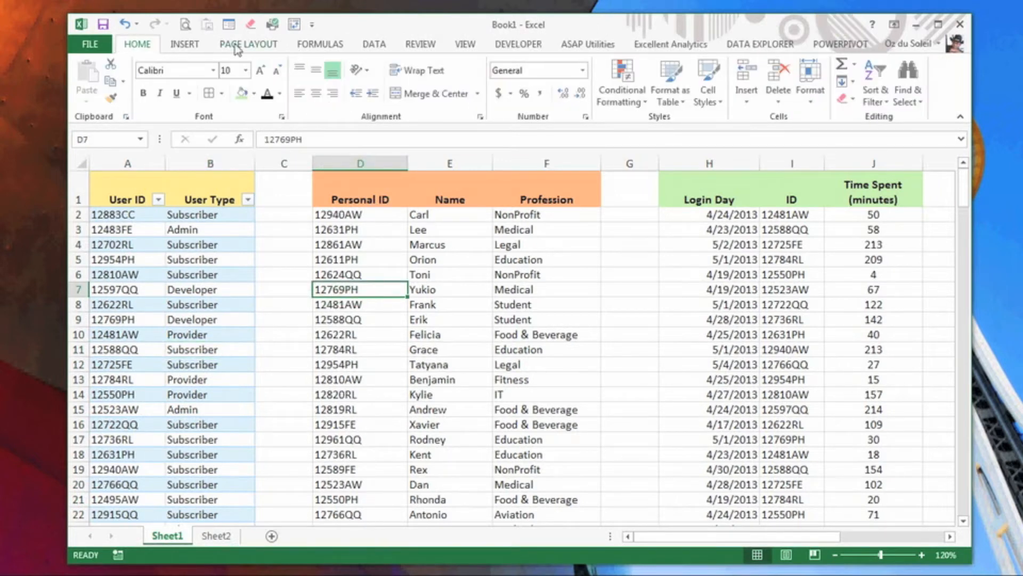
click(196, 43)
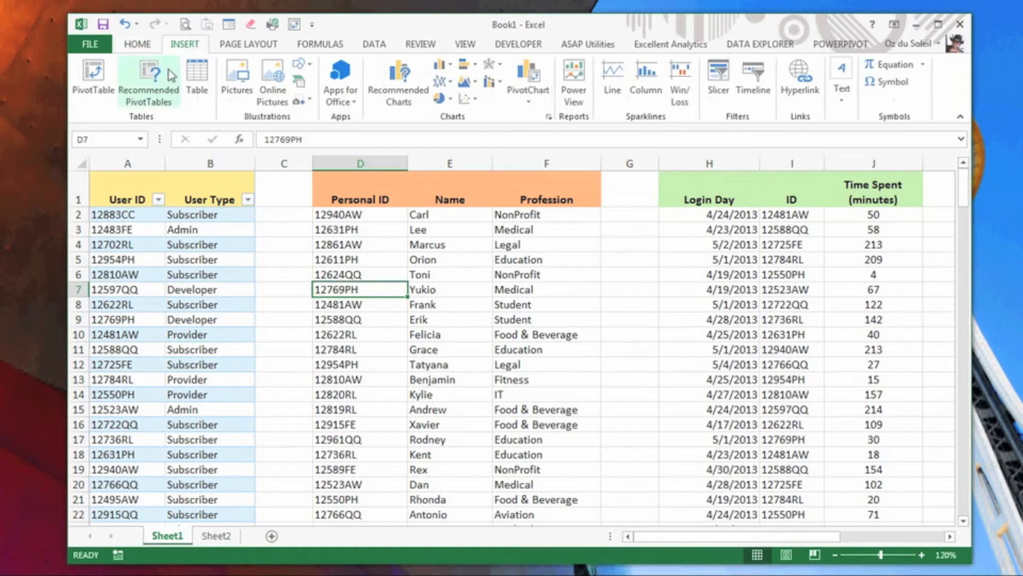
click(208, 75)
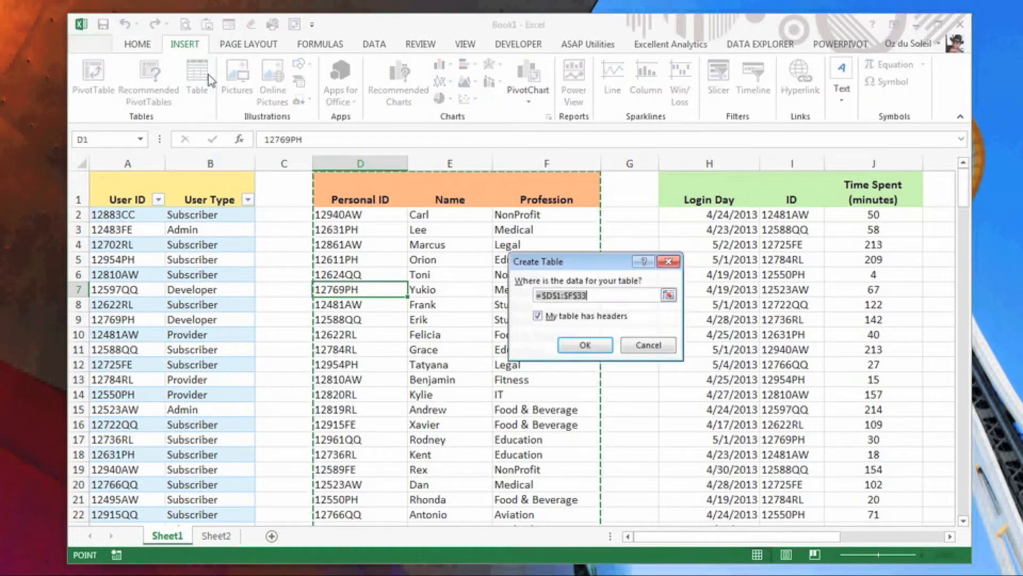
click(570, 344)
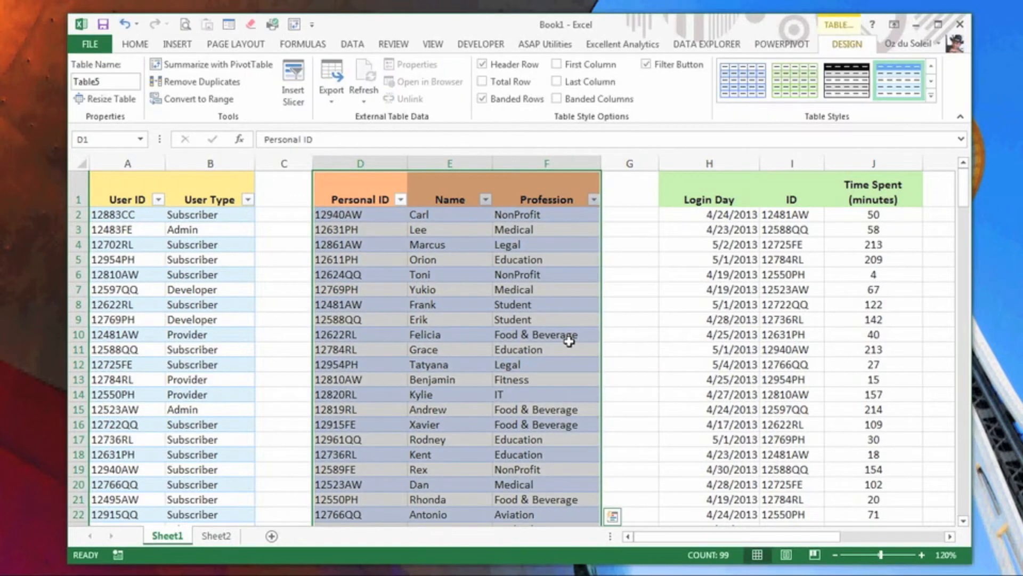
click(569, 342)
Convert the Login Day, ID and Time Spent range H1:J203 into a table with headers
click(821, 290)
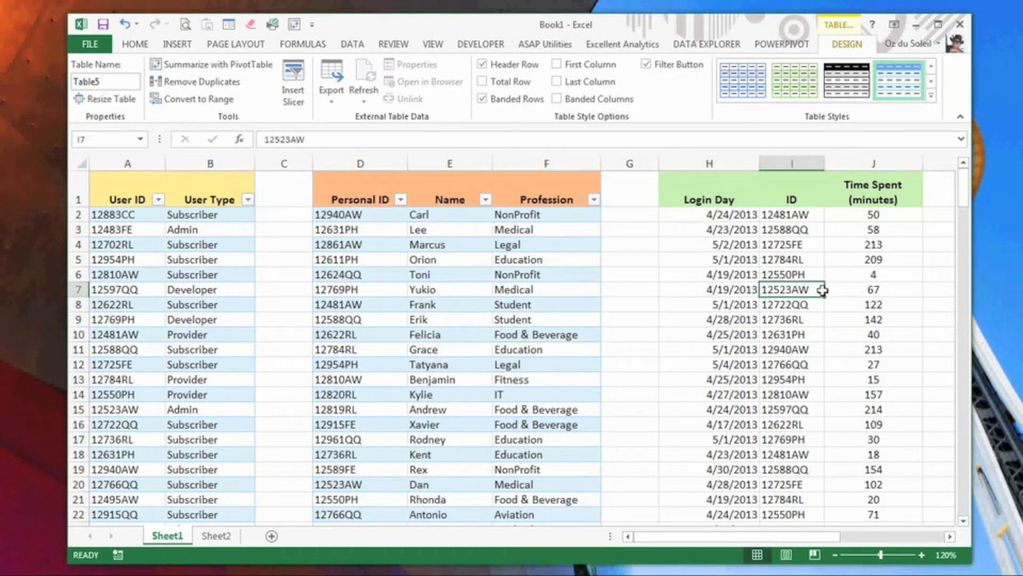
click(184, 44)
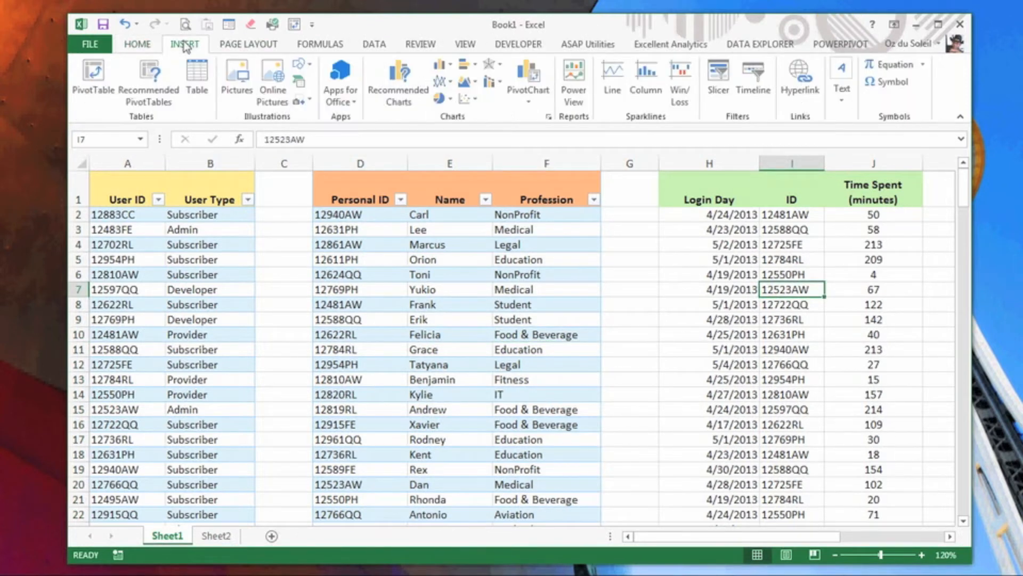
click(201, 75)
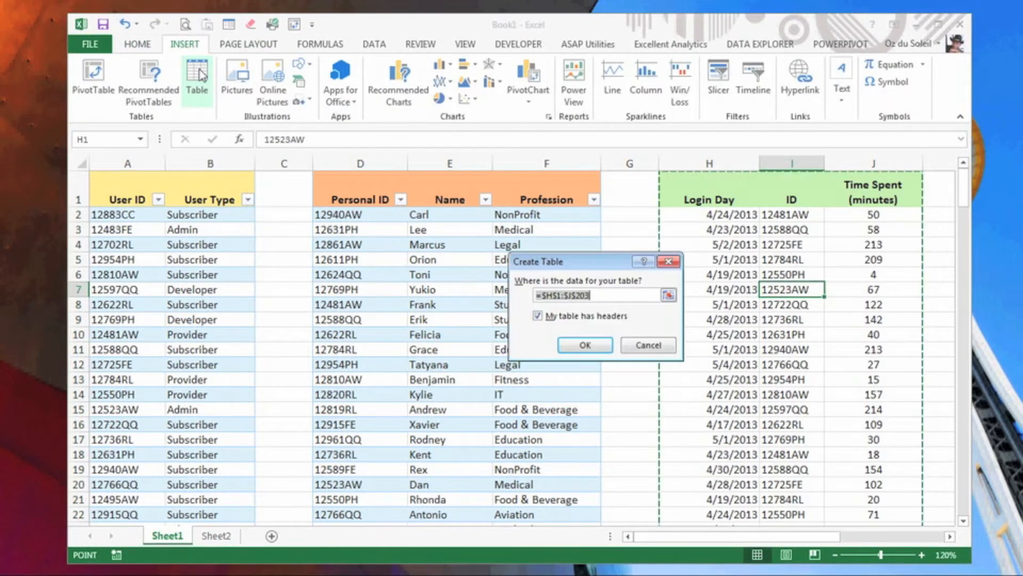
click(591, 346)
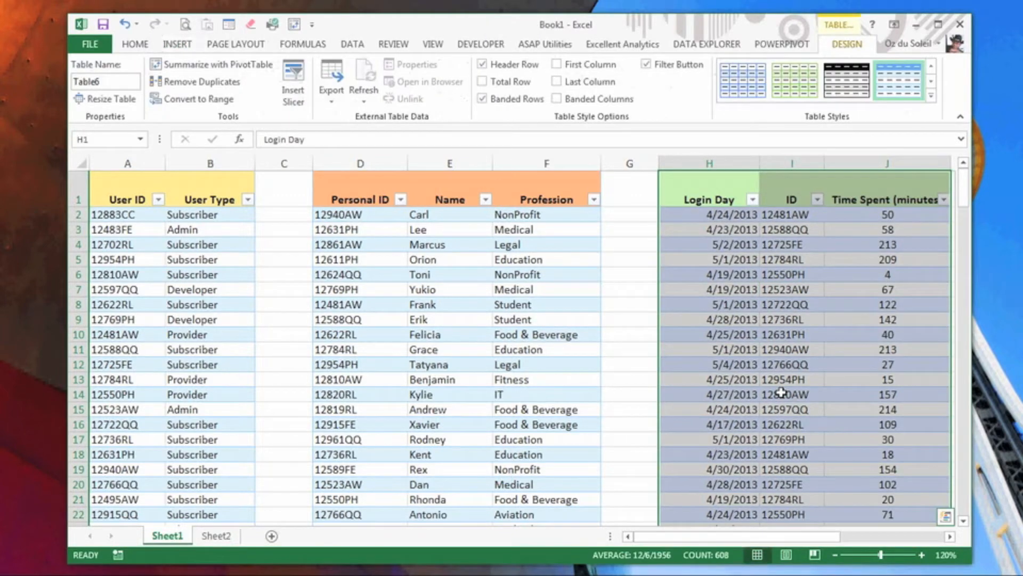
click(780, 393)
Look through the rows of the new login table and check where the two shorter tables end
scroll(773, 386, down, 20)
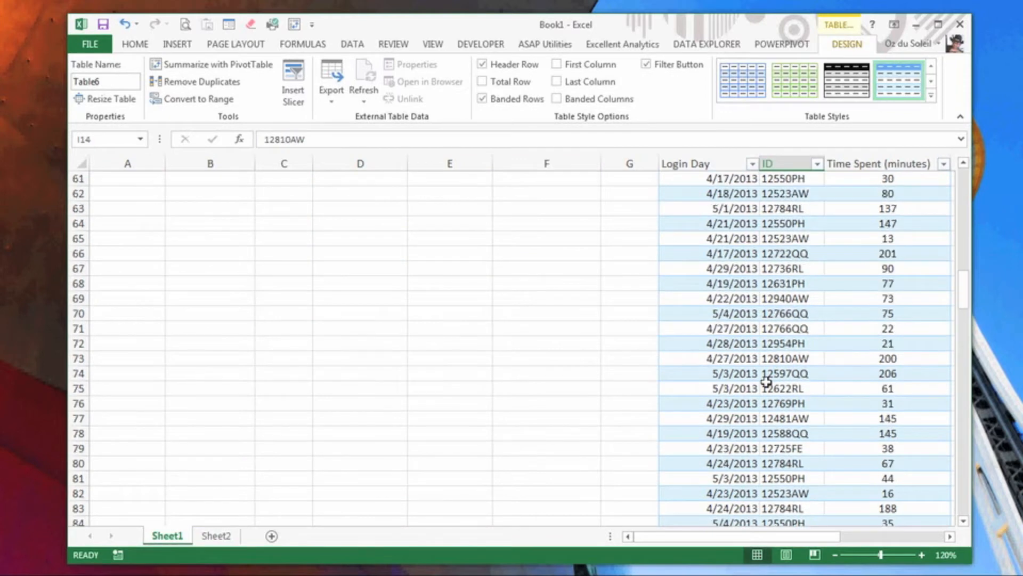
scroll(766, 381, down, 20)
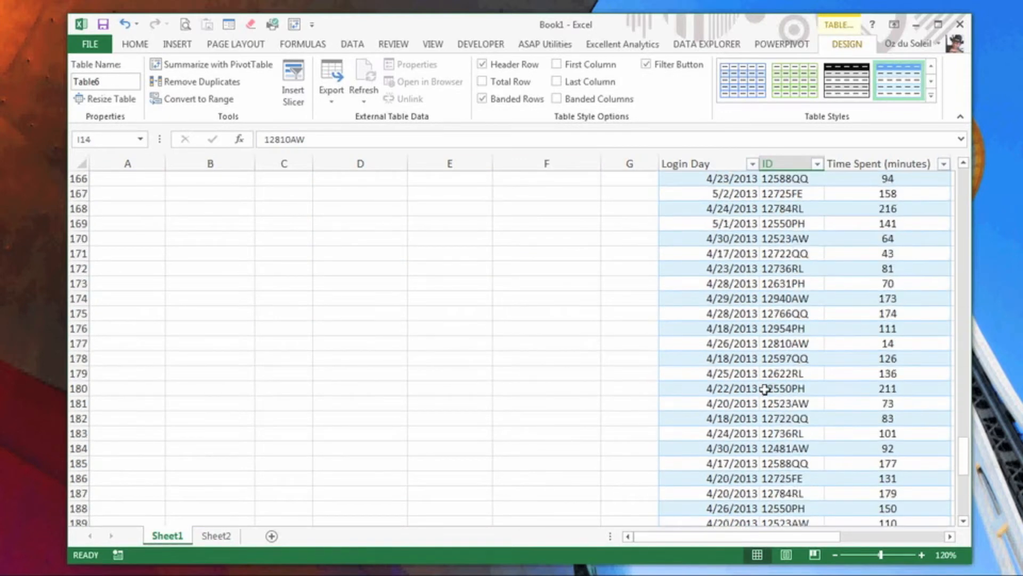
scroll(765, 390, down, 6)
click(966, 318)
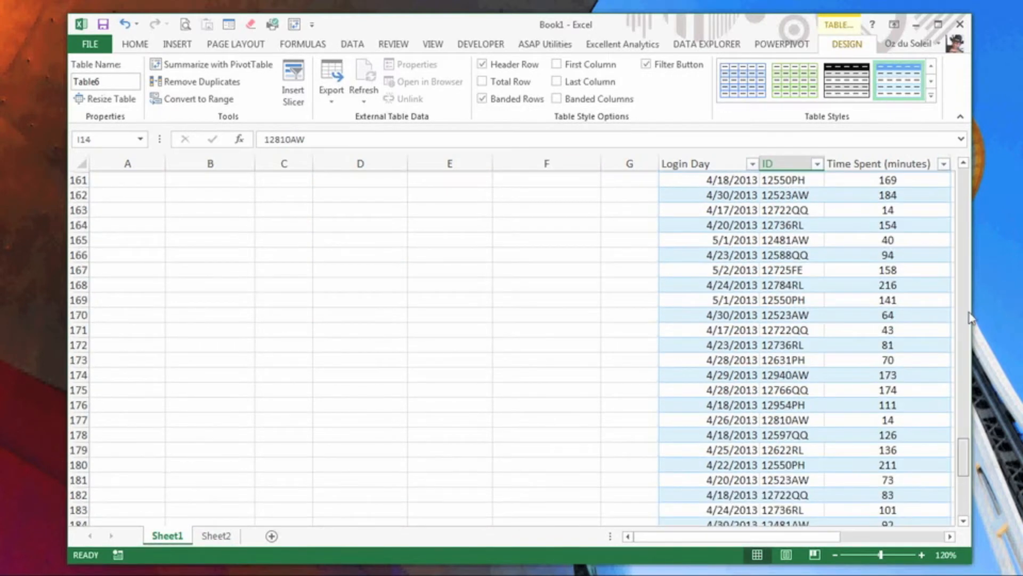
drag(969, 314, 957, 147)
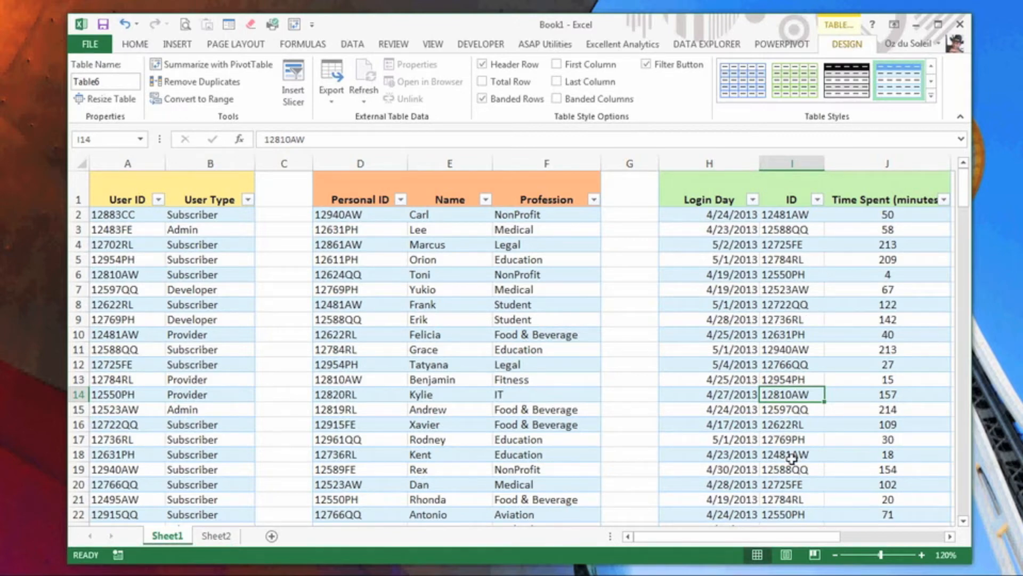
scroll(792, 458, down, 9)
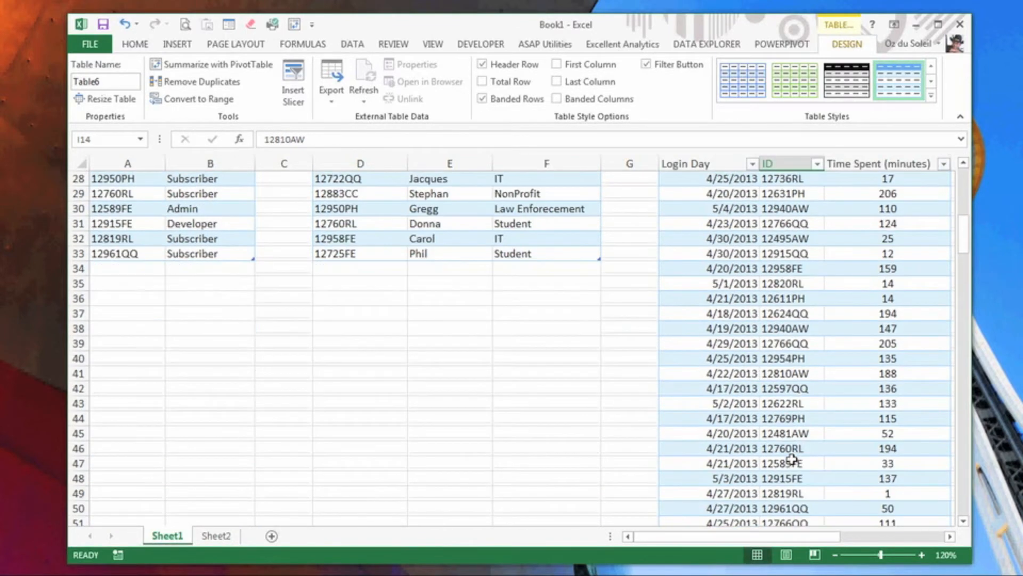
scroll(792, 458, up, 4)
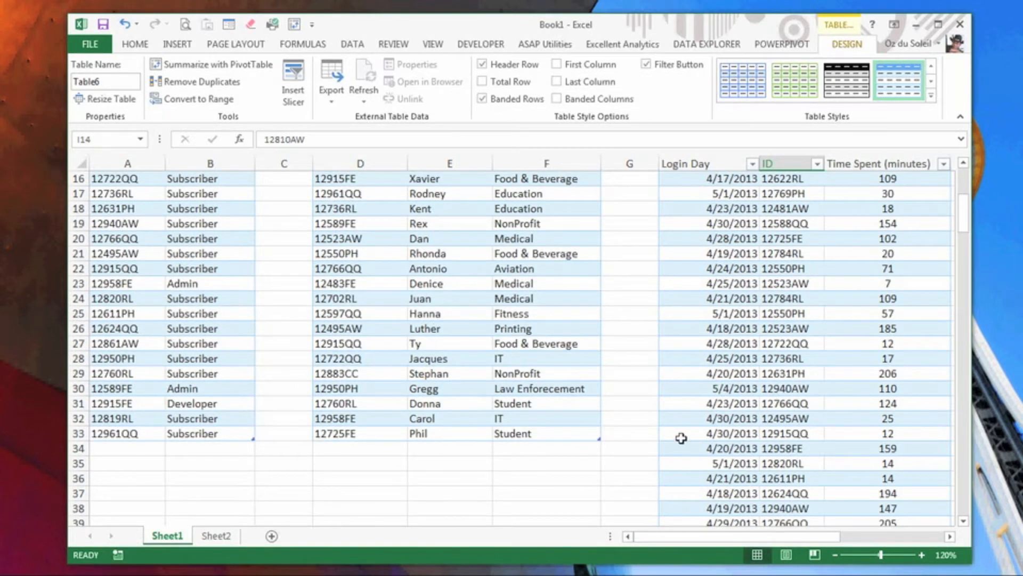
Compare the ID columns and row extents of the personal details and login tables on Sheet1
click(382, 377)
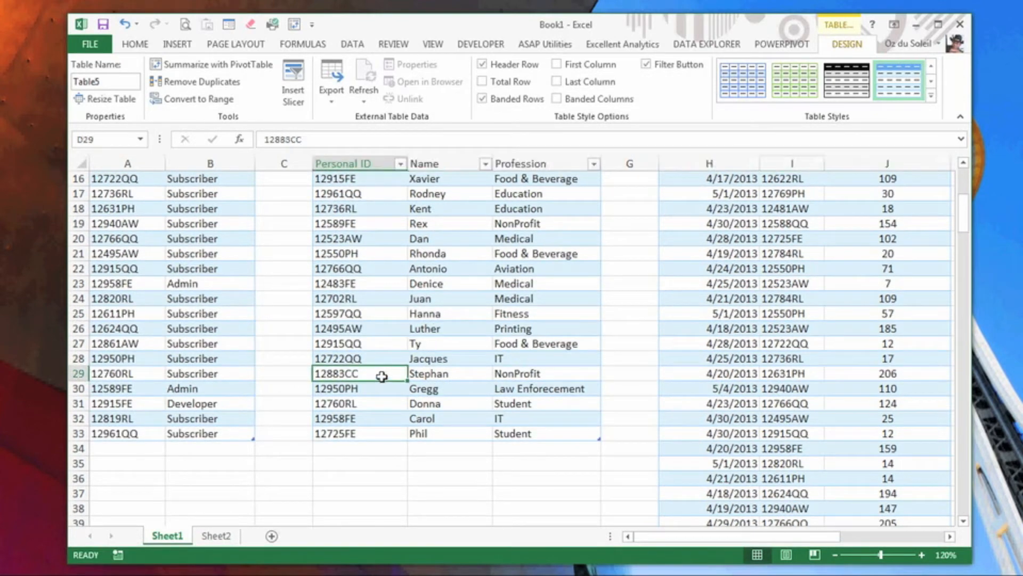
scroll(382, 376, up, 5)
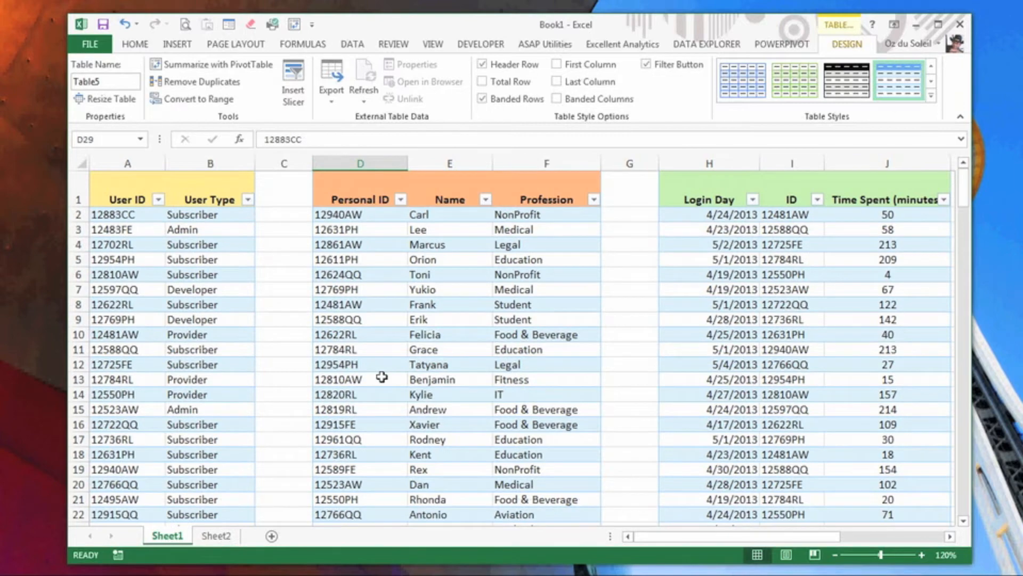
scroll(382, 376, down, 2)
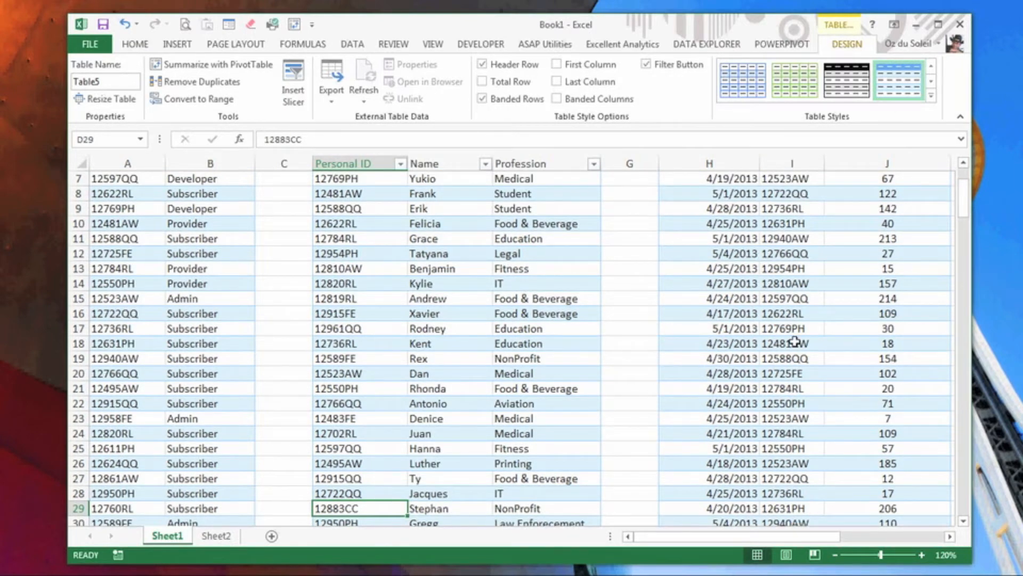
scroll(788, 342, down, 20)
scroll(786, 356, down, 20)
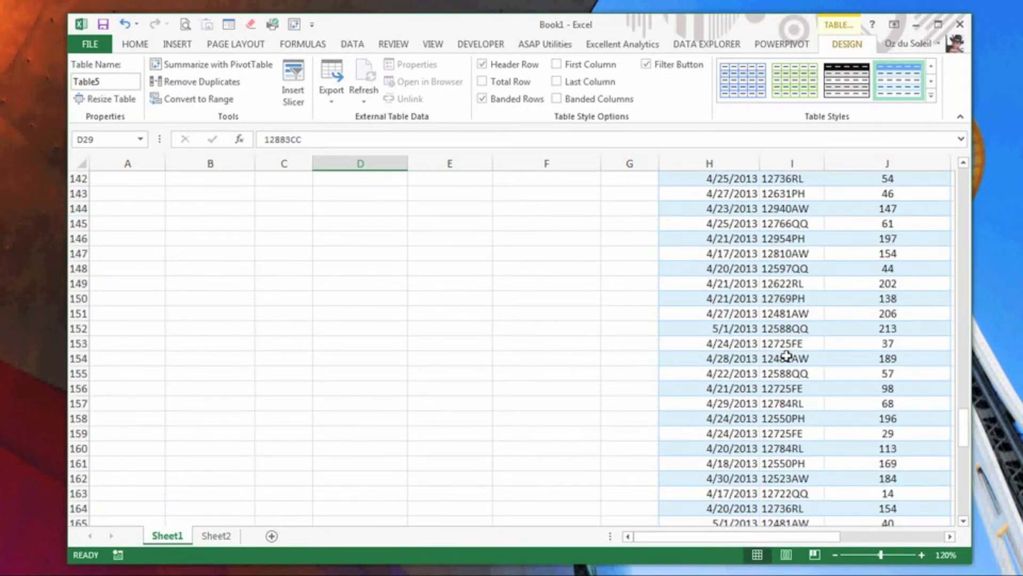
scroll(773, 362, up, 20)
scroll(769, 365, up, 20)
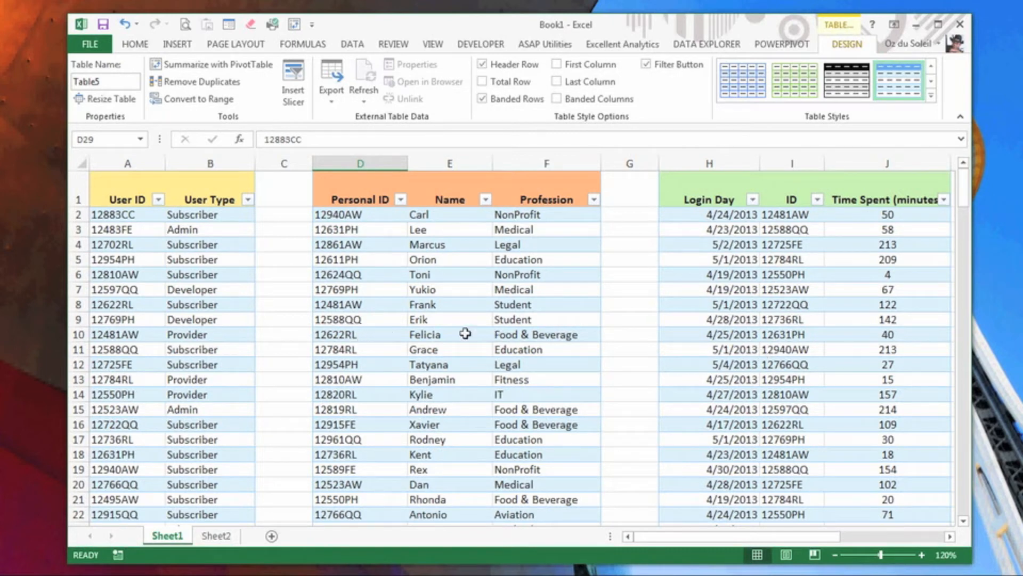
Start a new table relationship with Table4 as the table and User ID as its foreign column
click(797, 289)
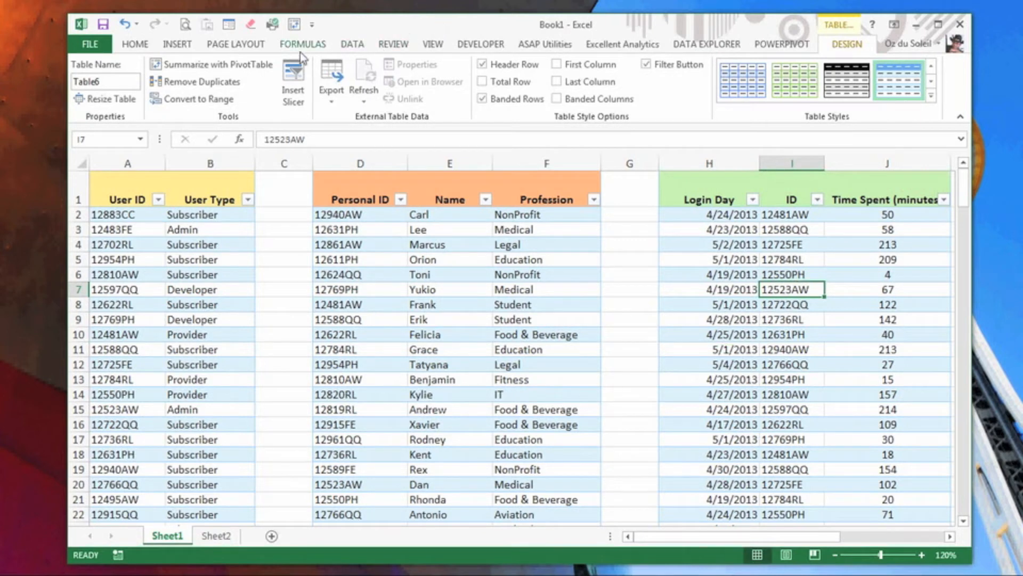
click(354, 47)
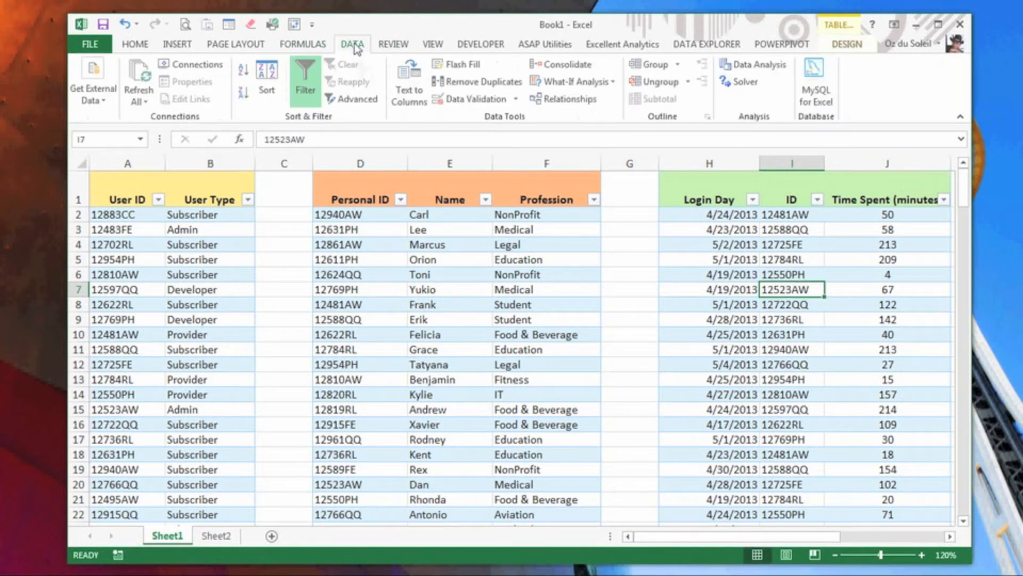
click(569, 99)
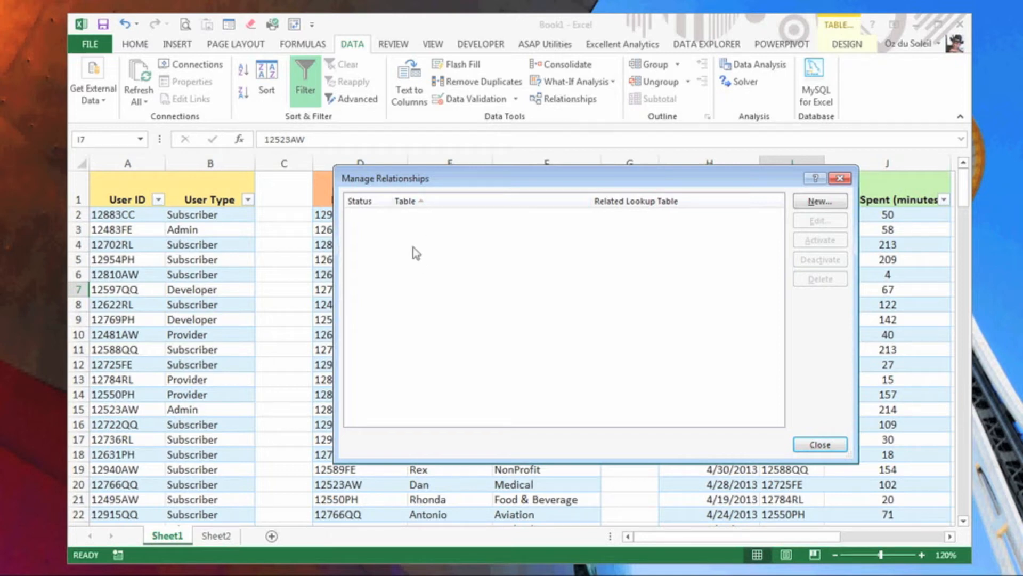
click(824, 201)
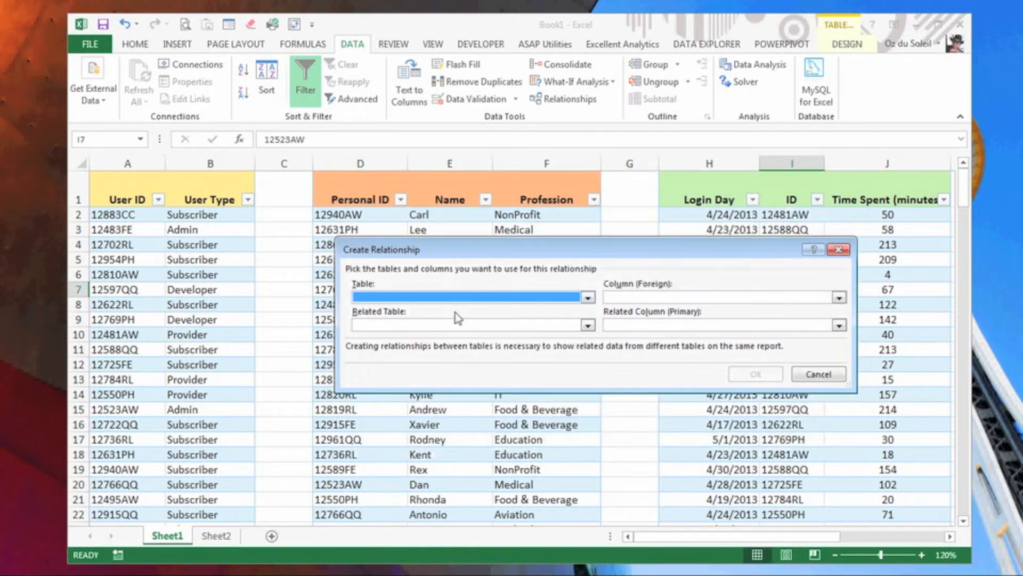
click(588, 297)
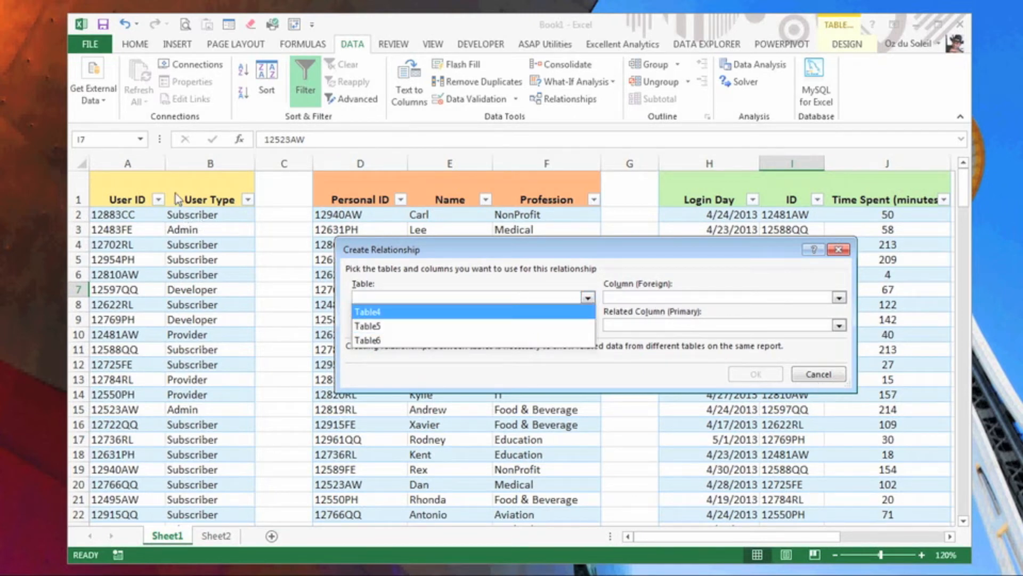
click(367, 313)
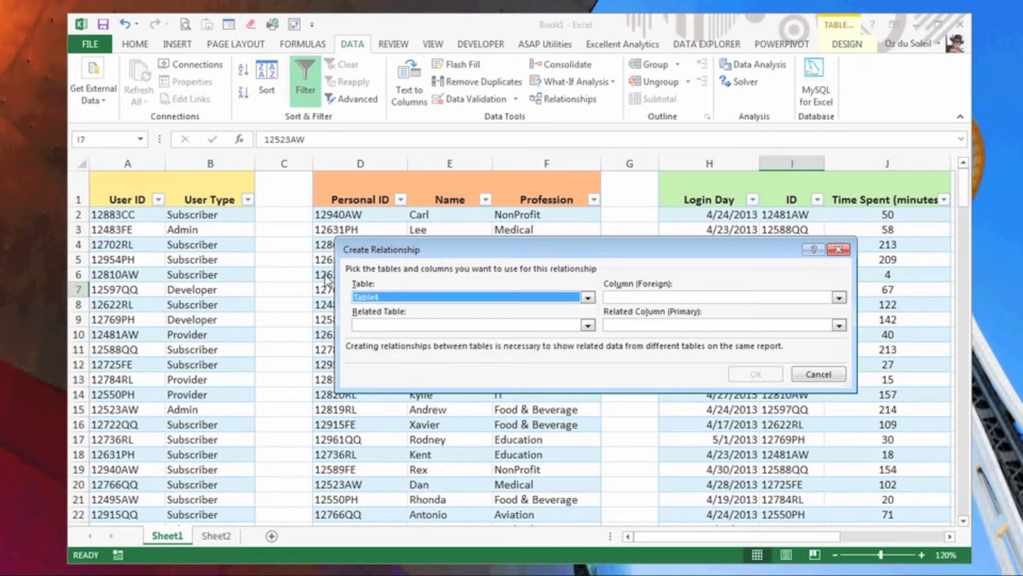
click(632, 295)
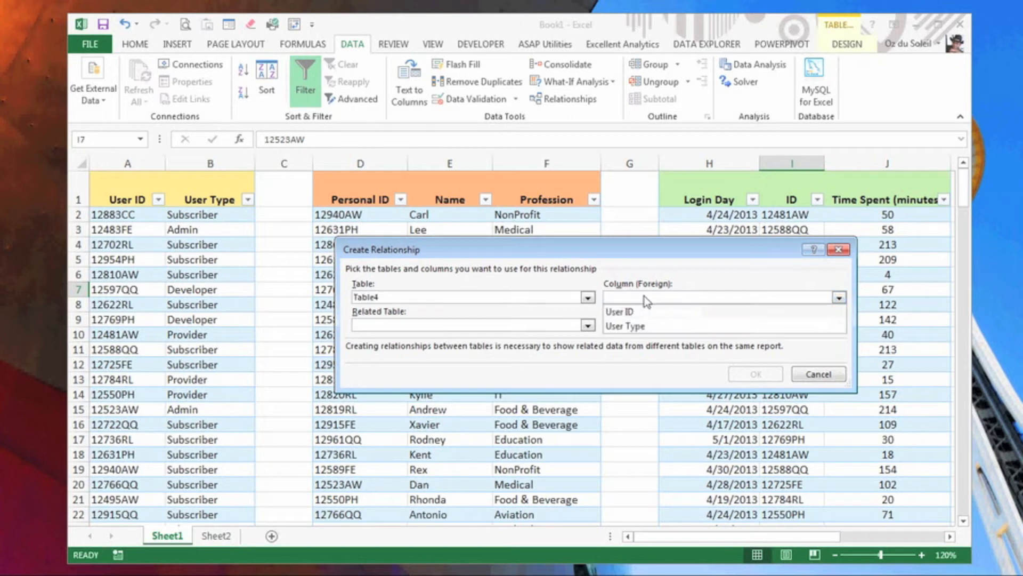
click(616, 312)
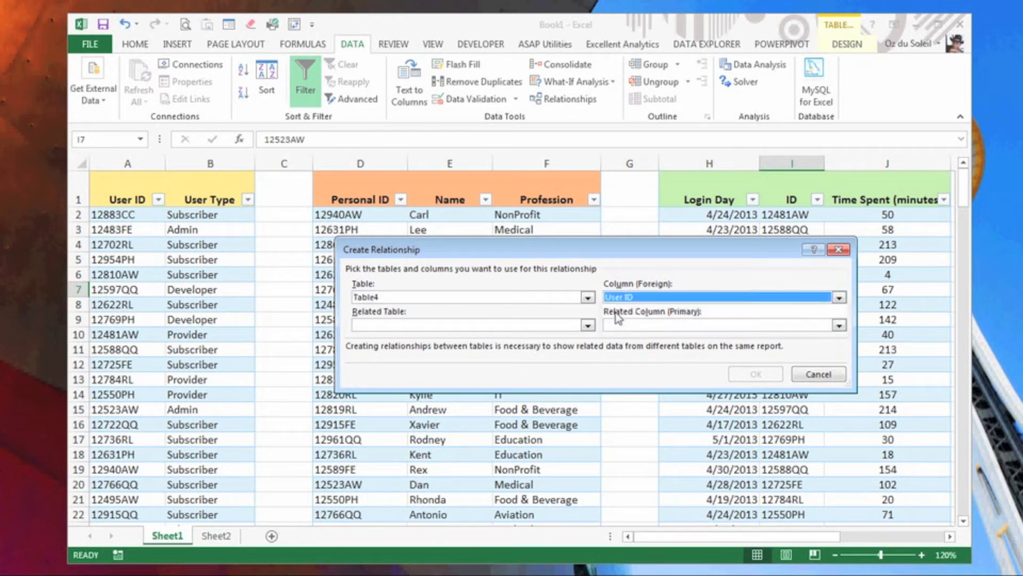
Set Table5 as the related table with Personal ID as the primary column and create the relationship
click(587, 326)
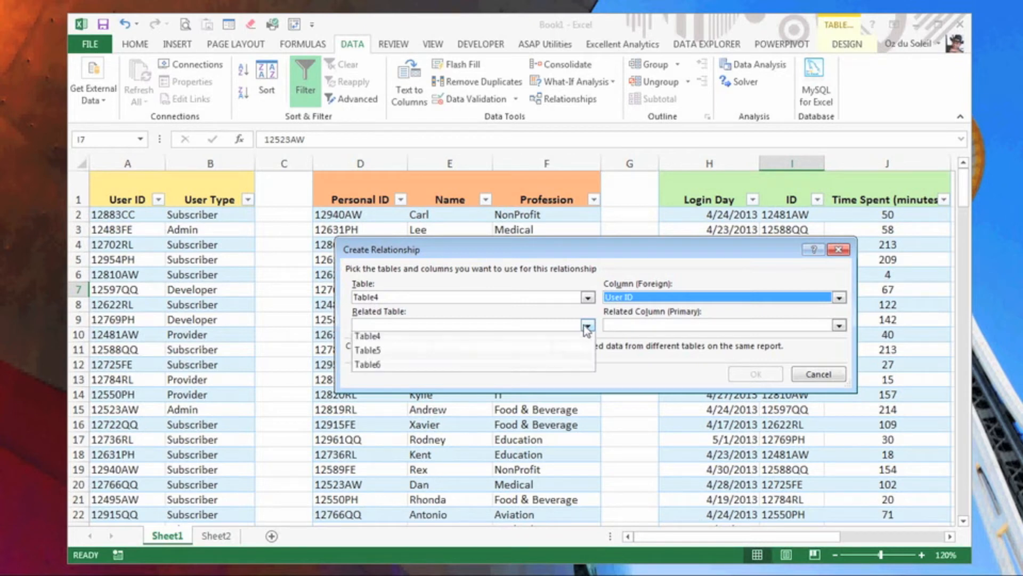
click(549, 347)
click(654, 323)
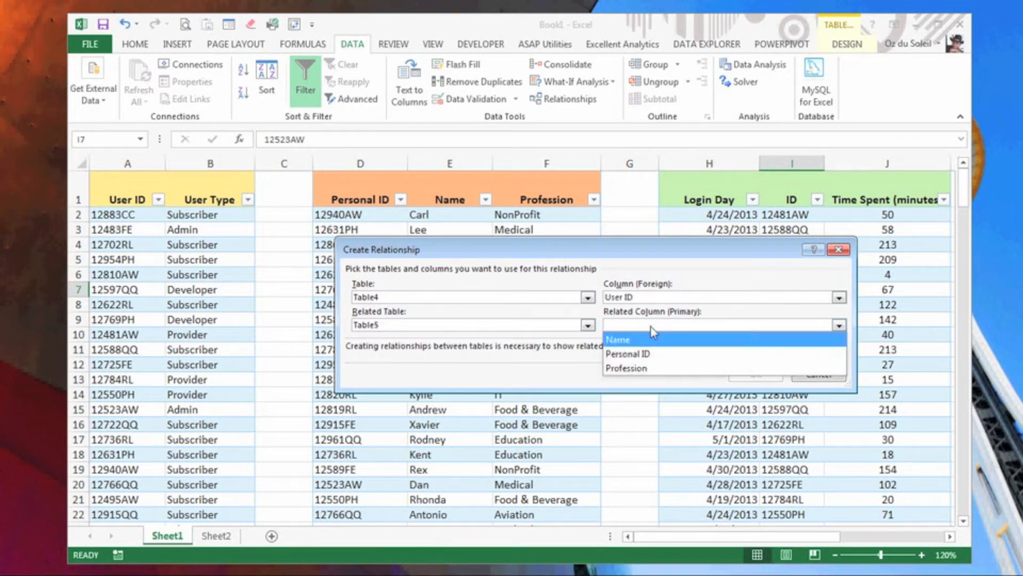
click(637, 354)
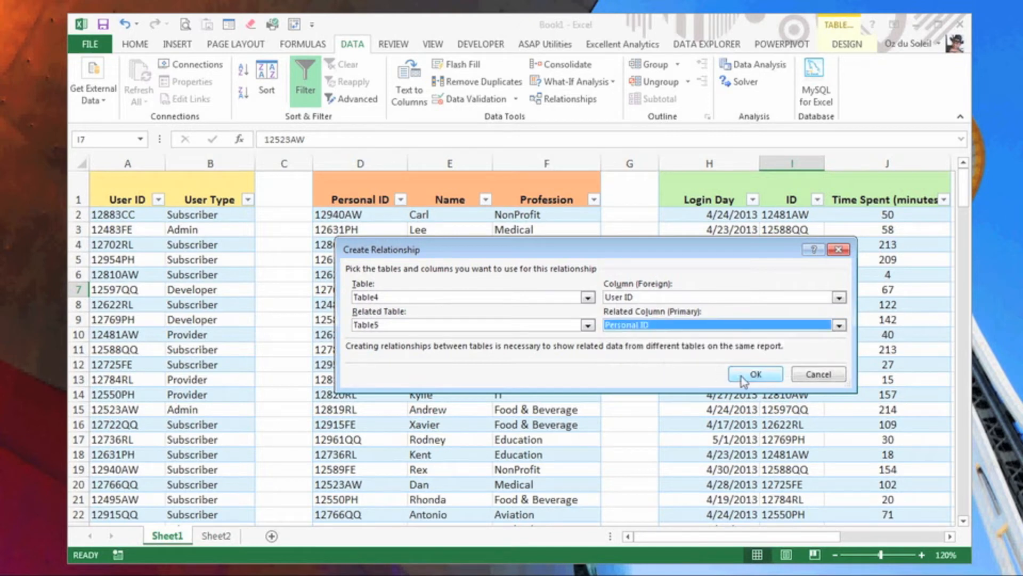
click(760, 378)
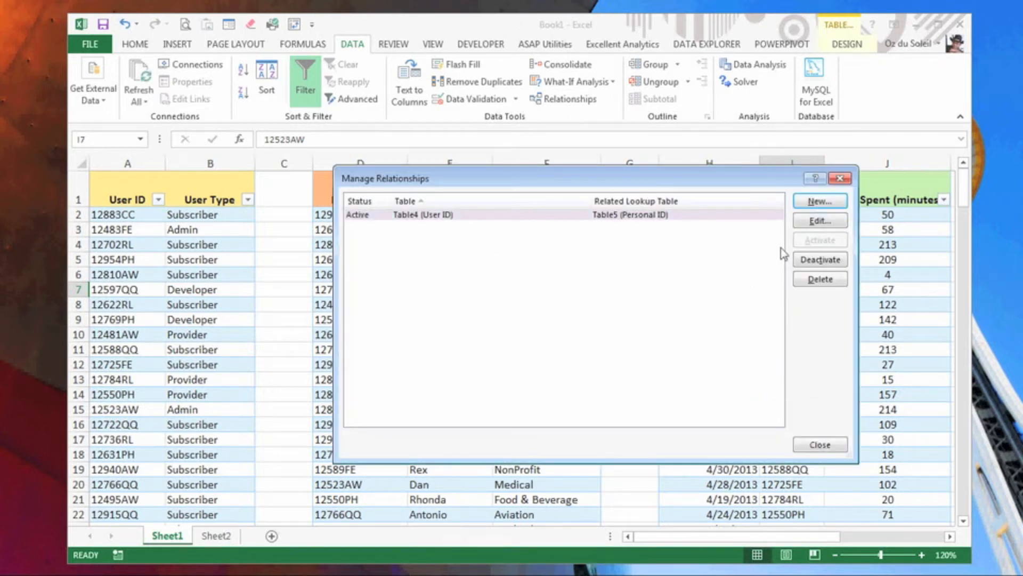
Start a second table relationship with Table6 as the table and ID as its foreign column
click(810, 203)
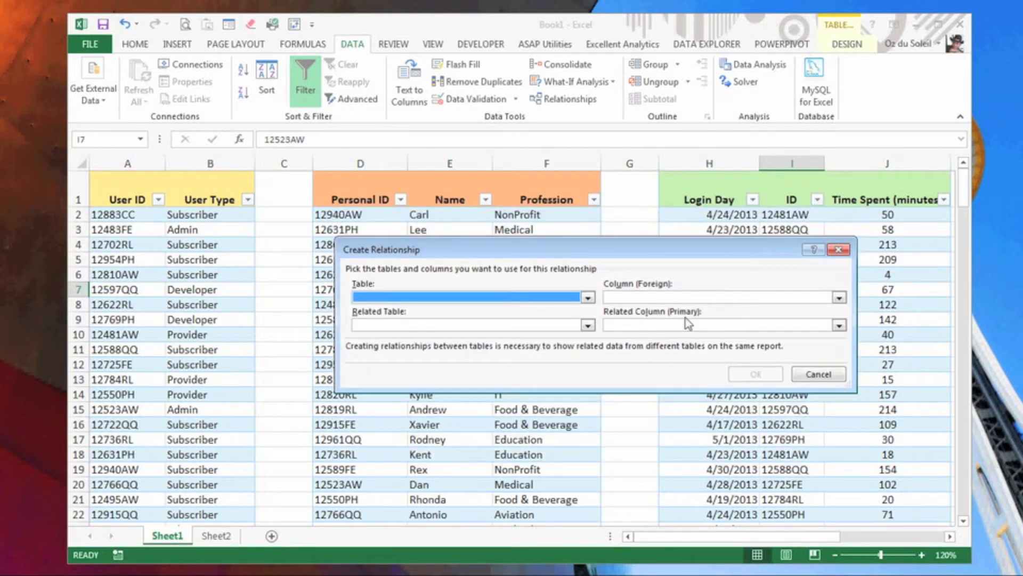
click(588, 298)
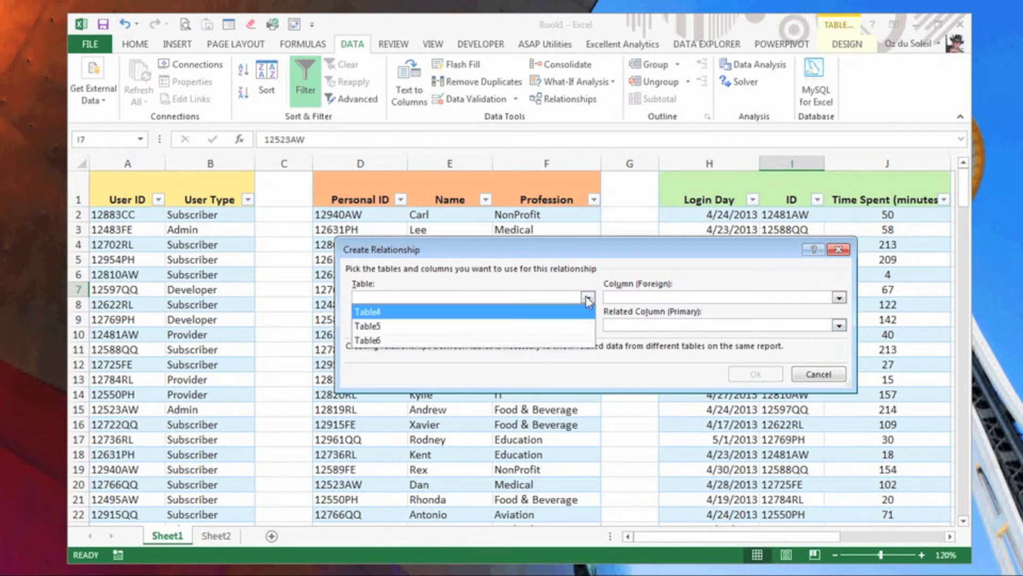
click(565, 340)
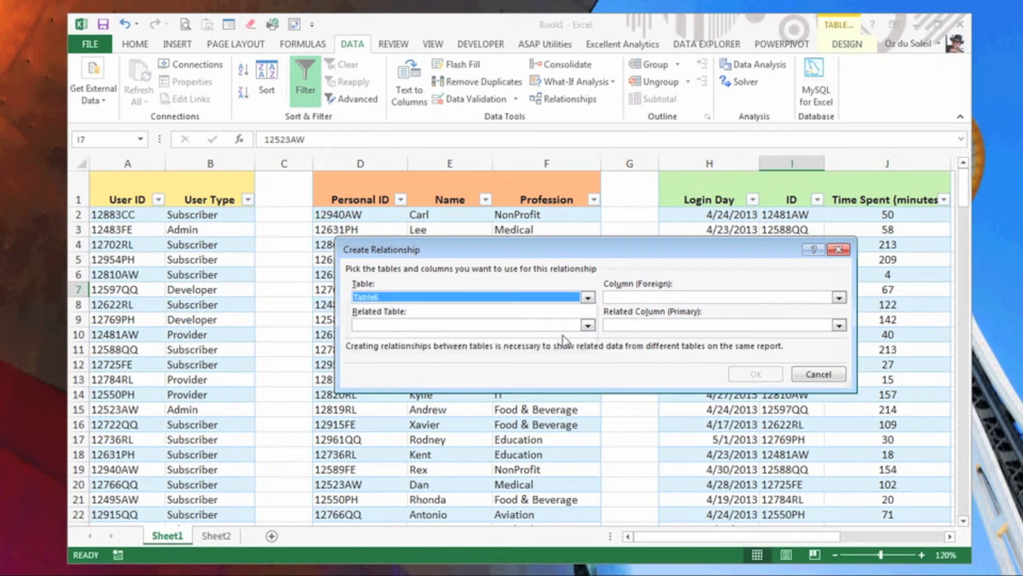
click(840, 297)
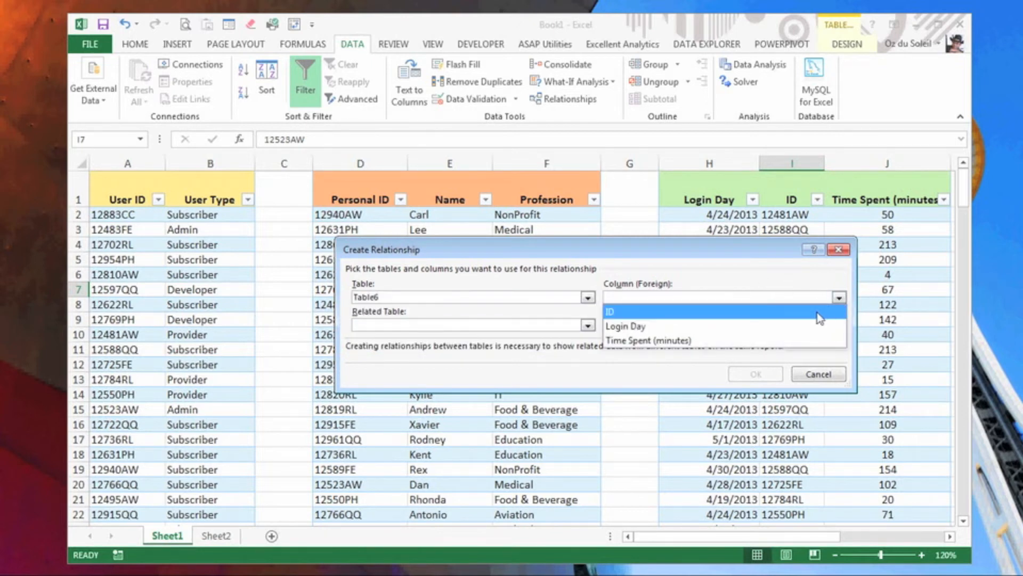
click(826, 310)
Relate it to Table4 with User ID as the primary column, create the relationship and close the relationship manager
click(588, 325)
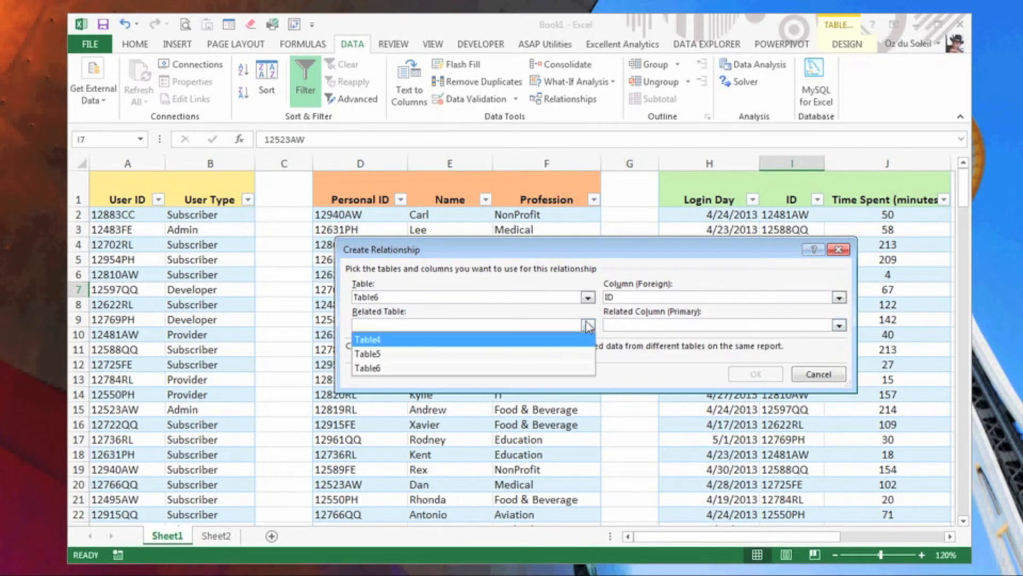
click(555, 341)
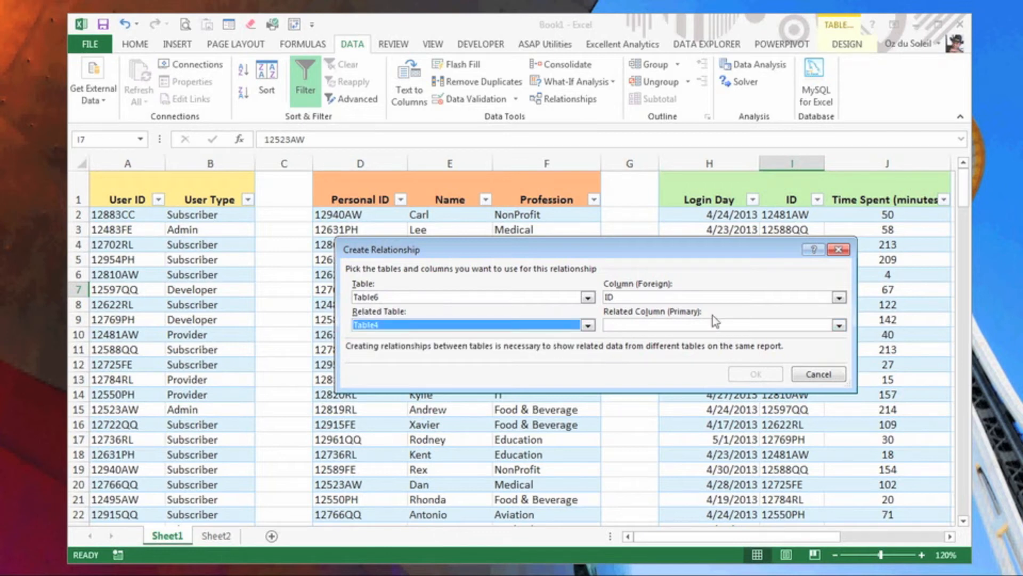
click(839, 329)
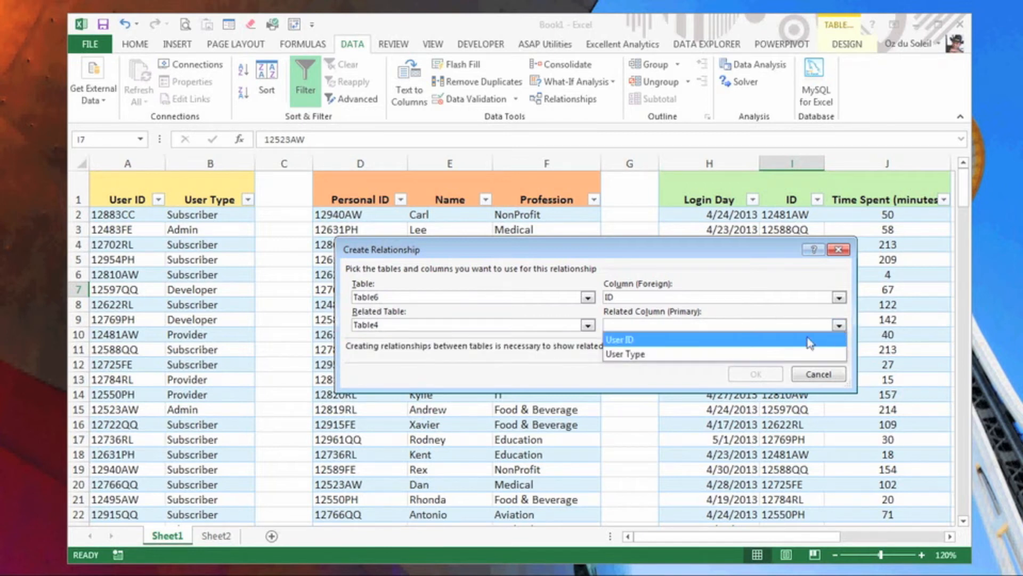
click(791, 338)
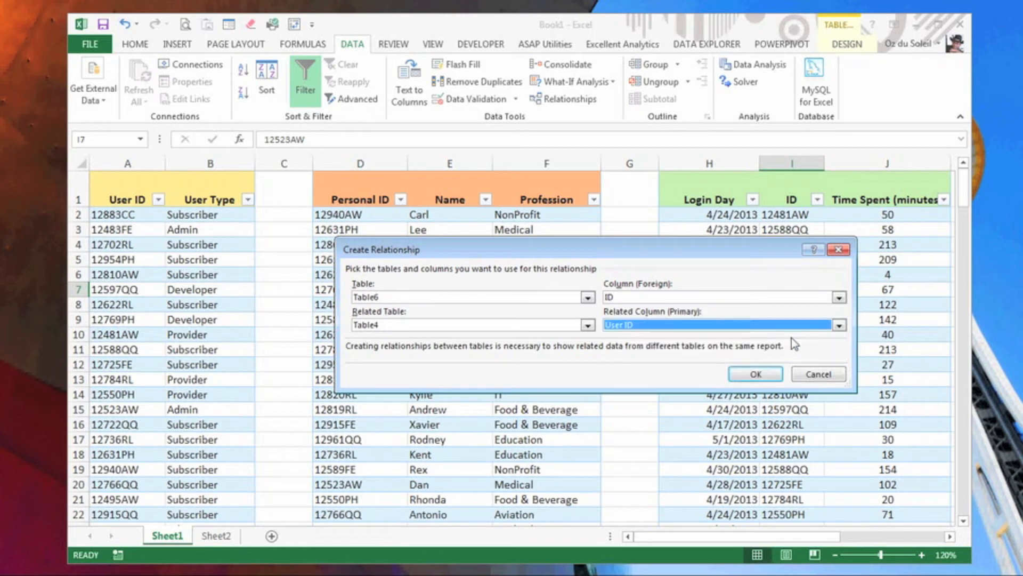
click(761, 373)
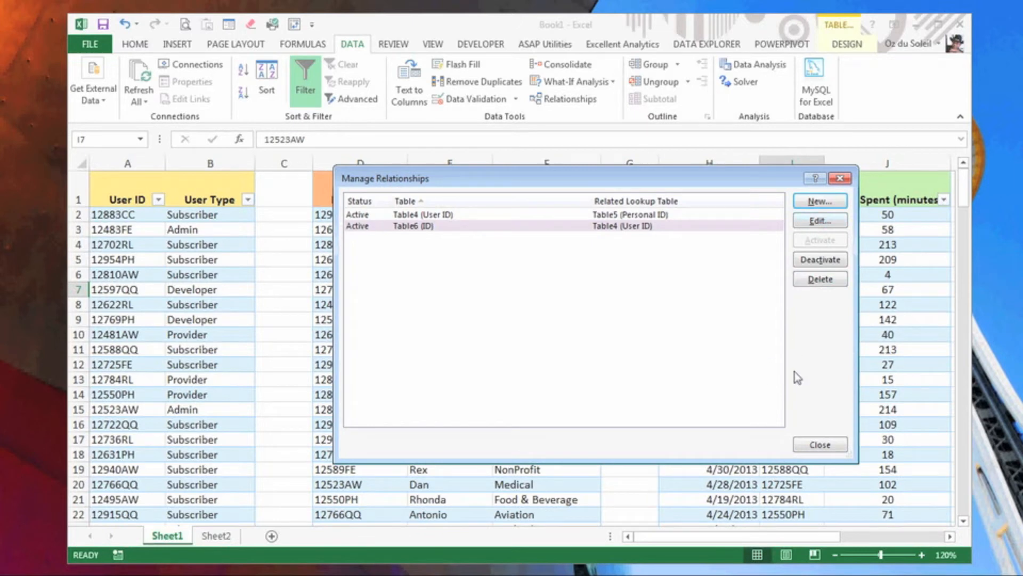
click(815, 447)
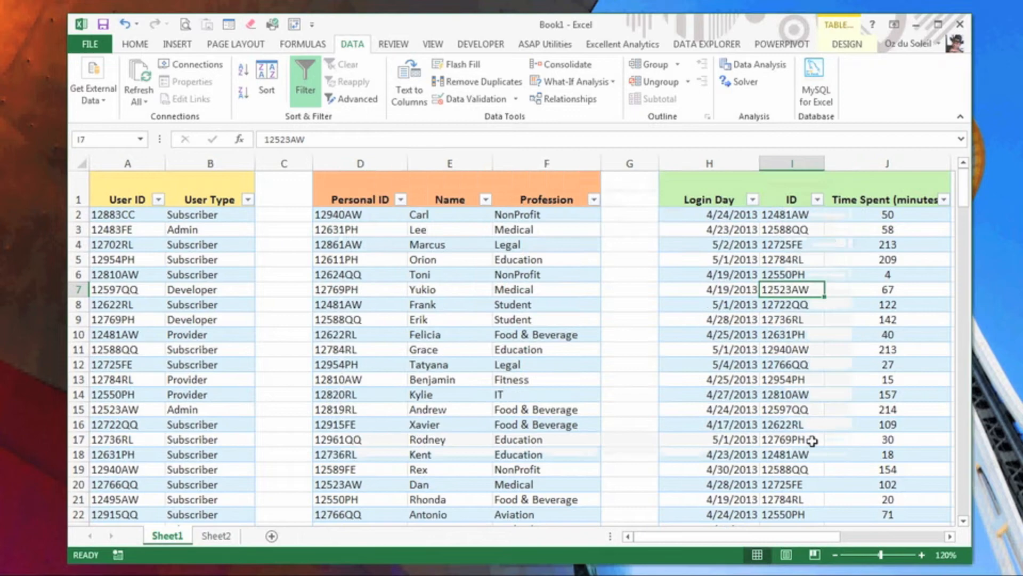
Select Table4, Table5 and Table6 by name in turn to check which data range each name covers
click(159, 292)
click(141, 138)
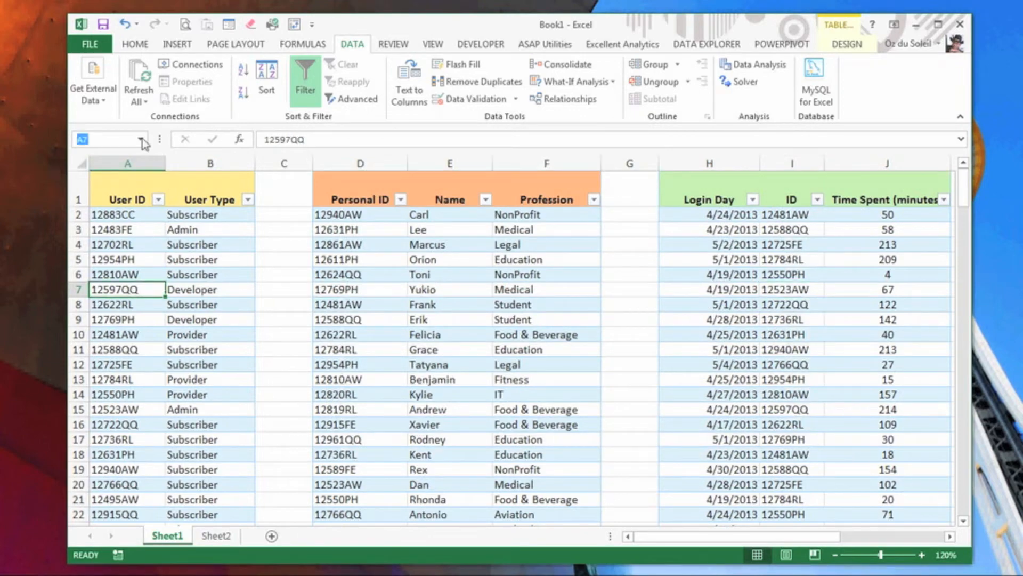
click(121, 155)
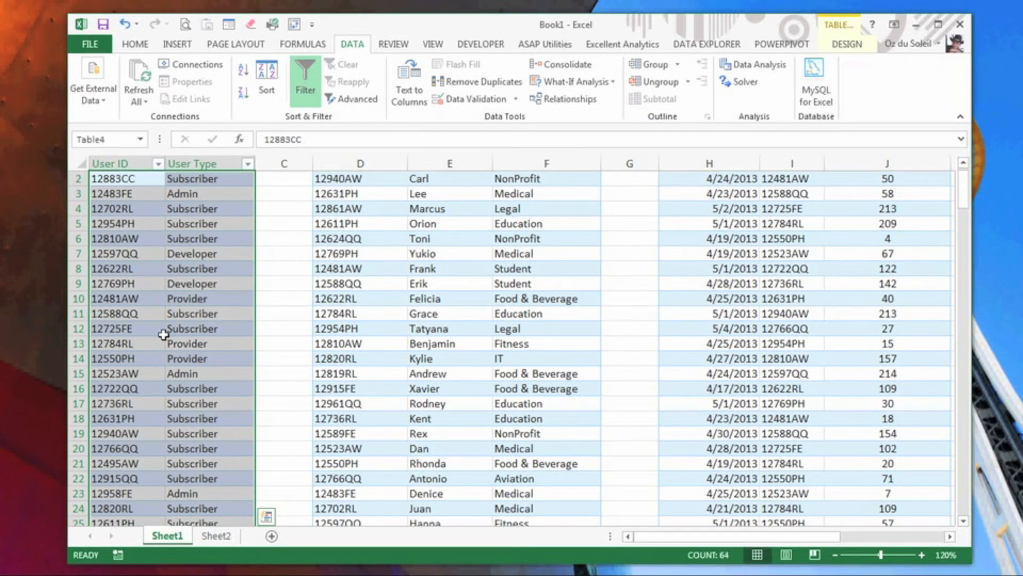
click(140, 139)
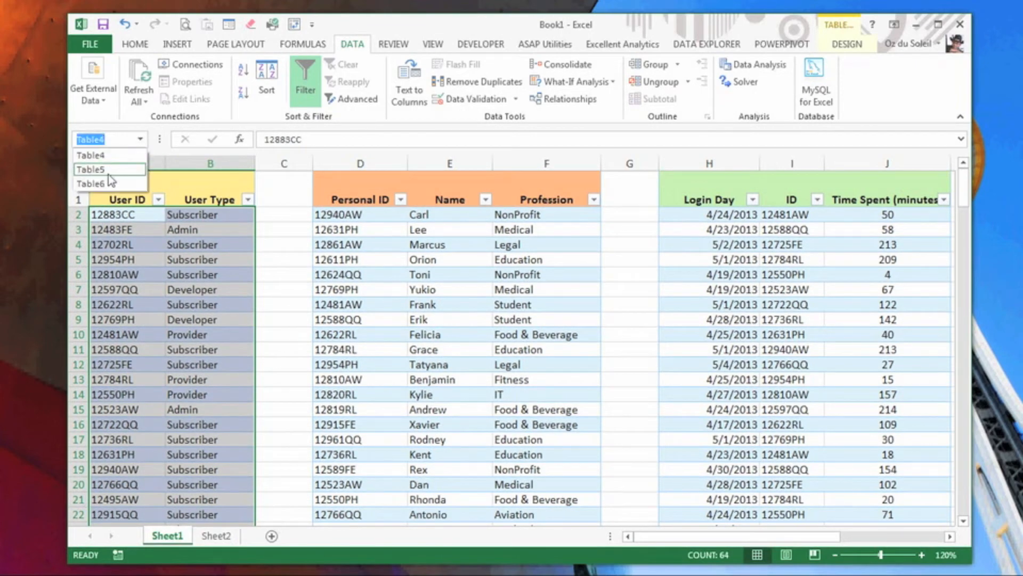
click(108, 174)
click(140, 139)
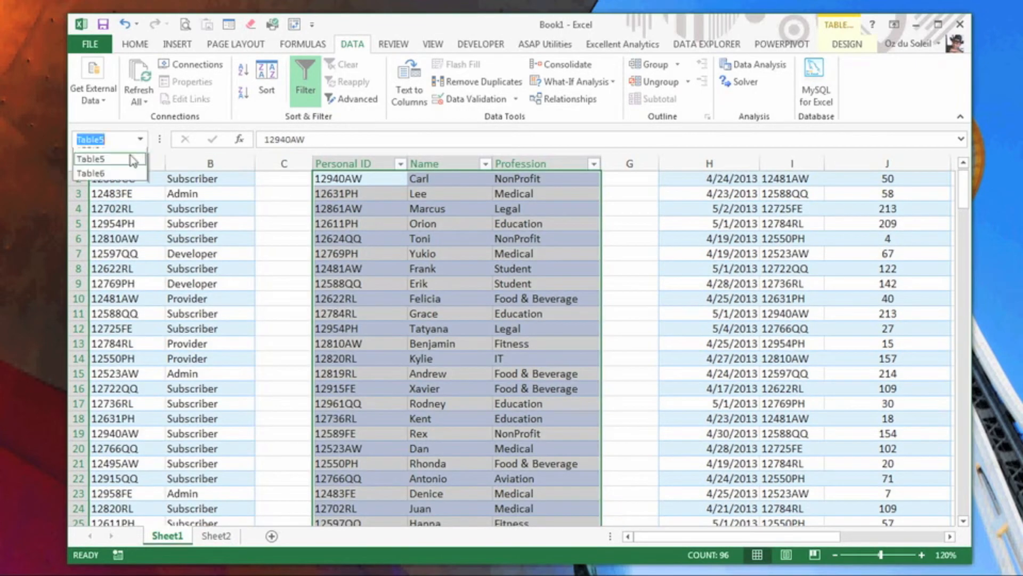
click(106, 188)
scroll(504, 369, up, 1)
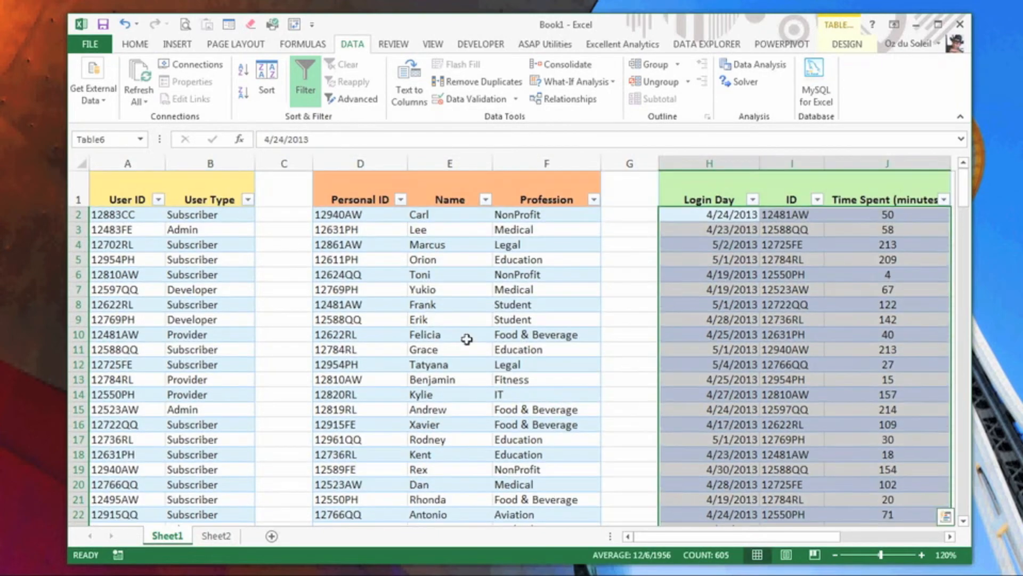
Create a PivotTable from Table5 on a new worksheet and add its data to the Data Model
click(449, 335)
click(185, 377)
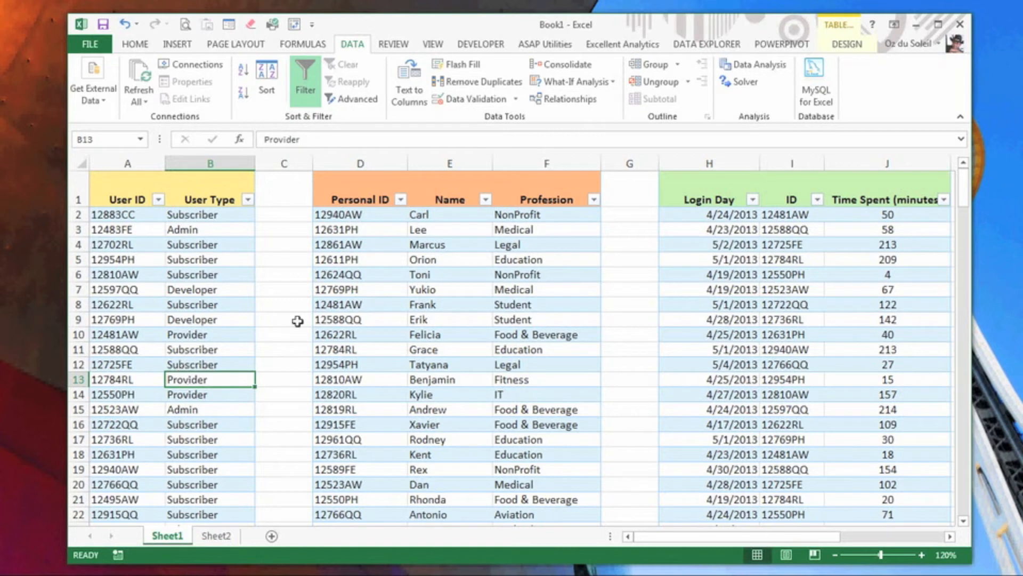
click(414, 330)
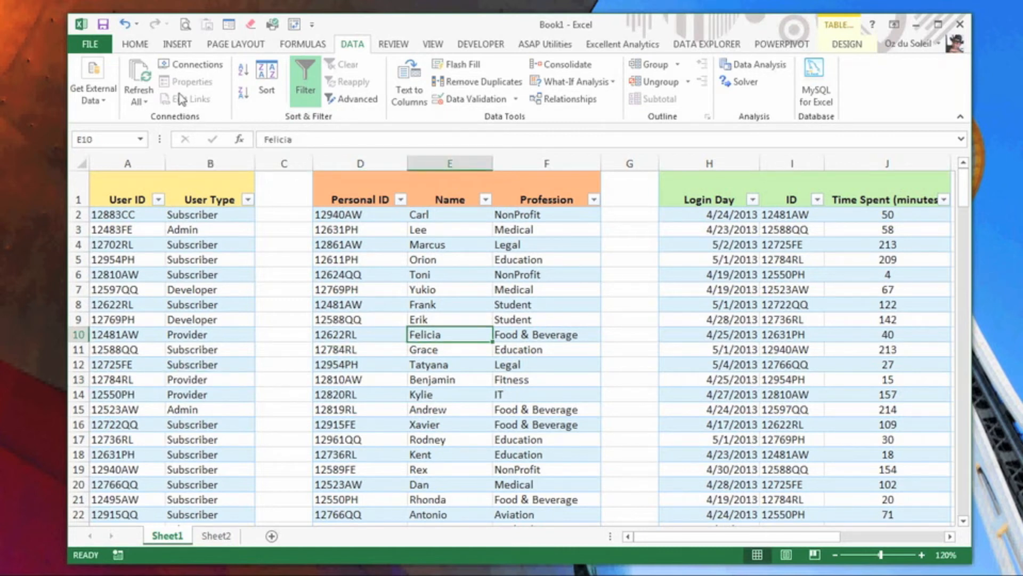
click(176, 45)
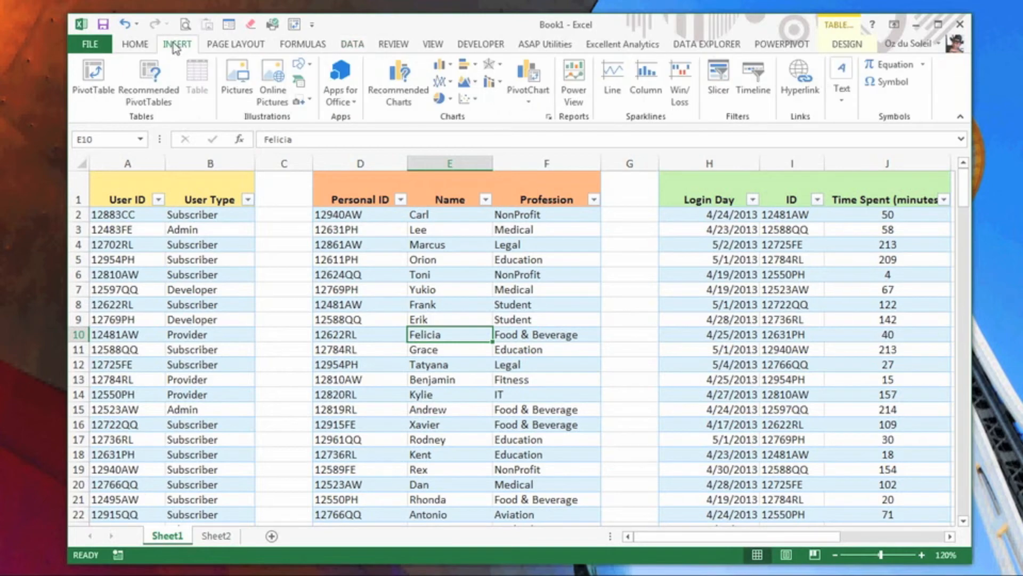
click(105, 77)
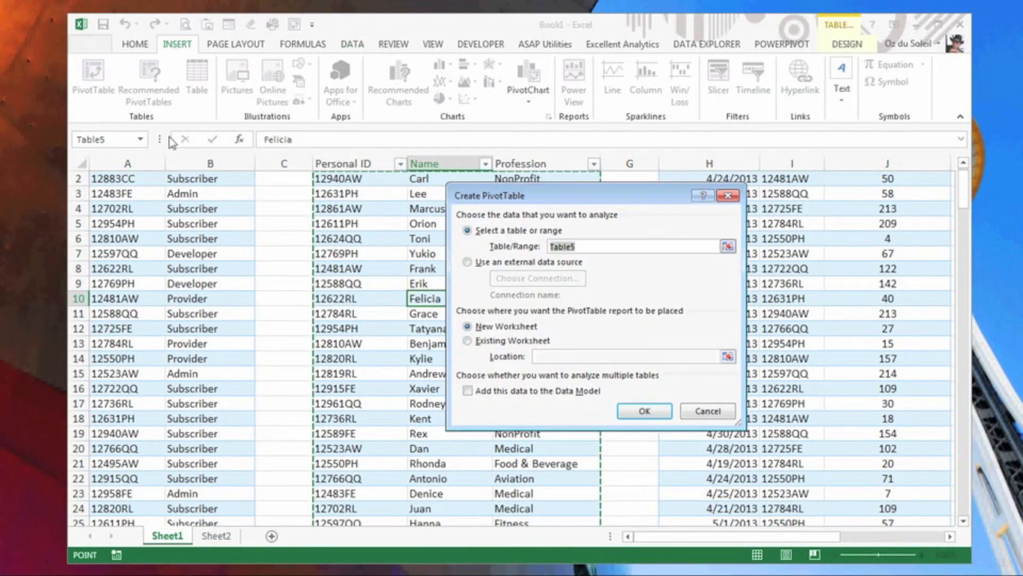
click(468, 393)
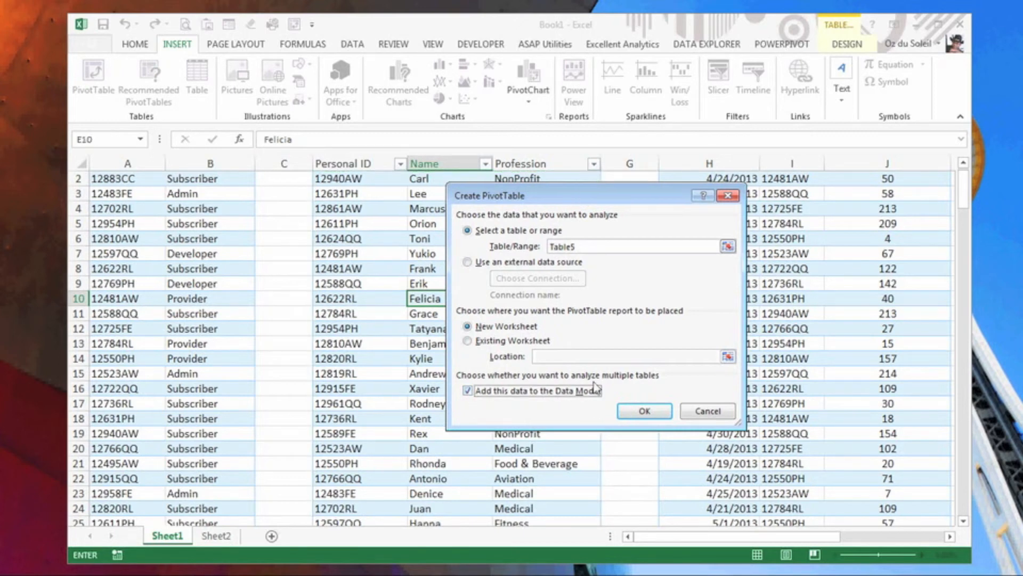
click(644, 411)
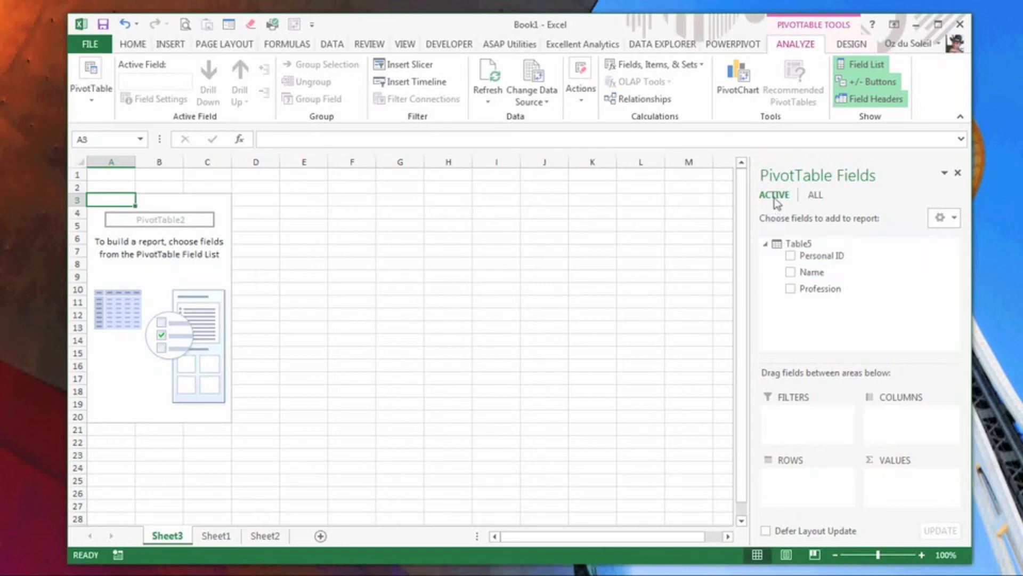
List the fields of all related tables and use Table4's User ID as the PivotTable rows
click(816, 197)
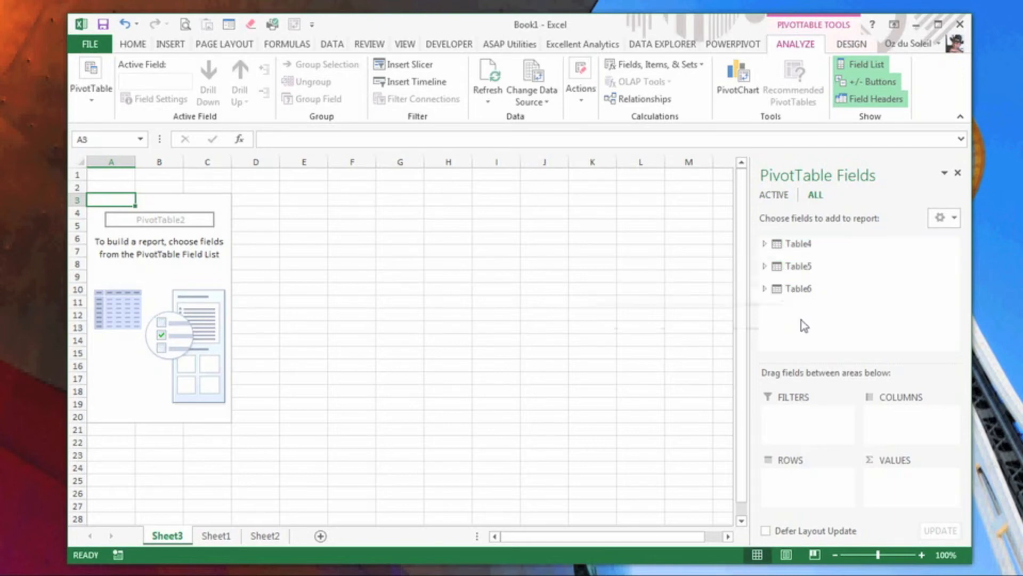
click(764, 244)
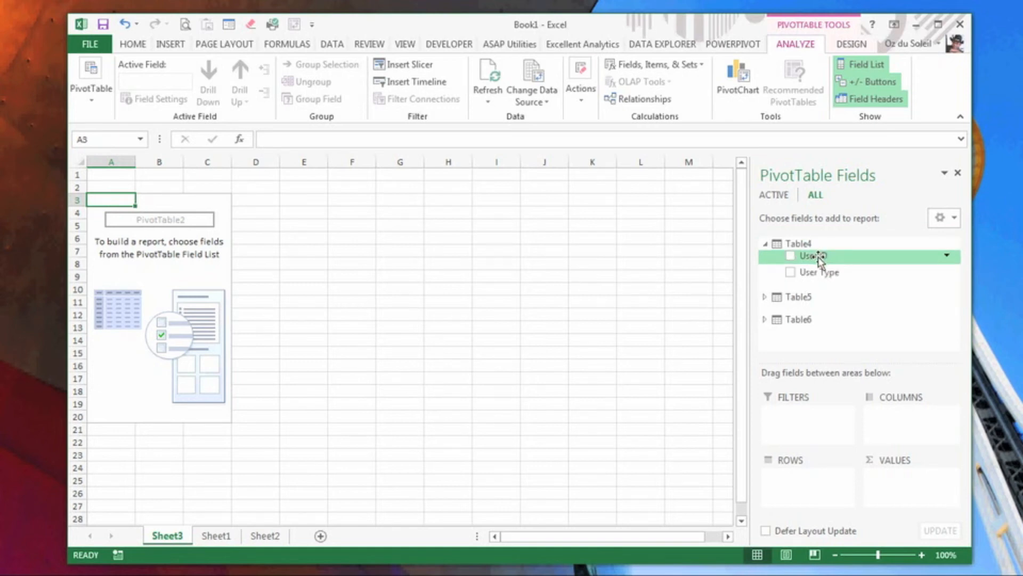
drag(819, 259, 807, 484)
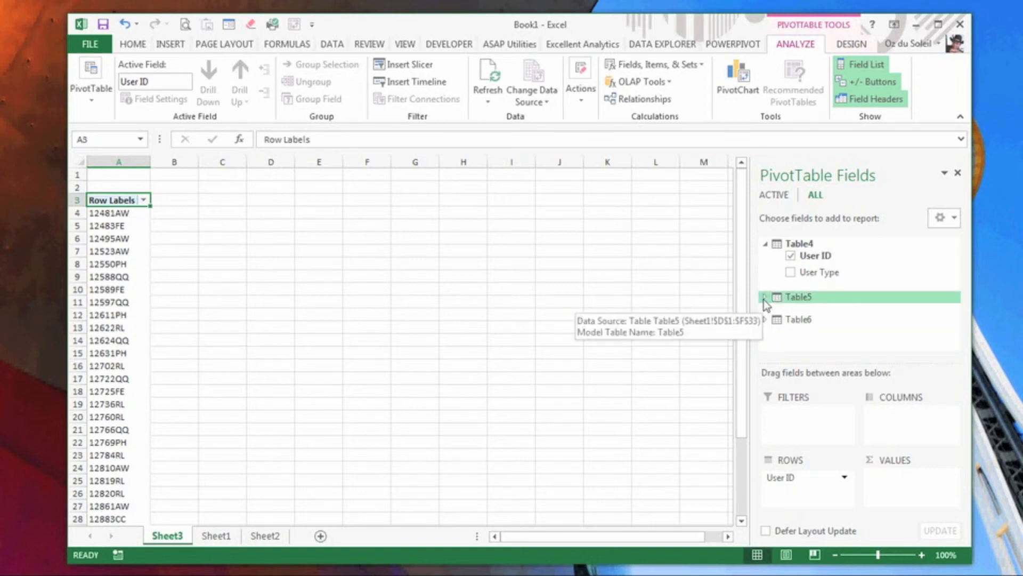
Sum Table6's Time Spent (minutes) as the PivotTable values and review the totals per user ID
click(765, 319)
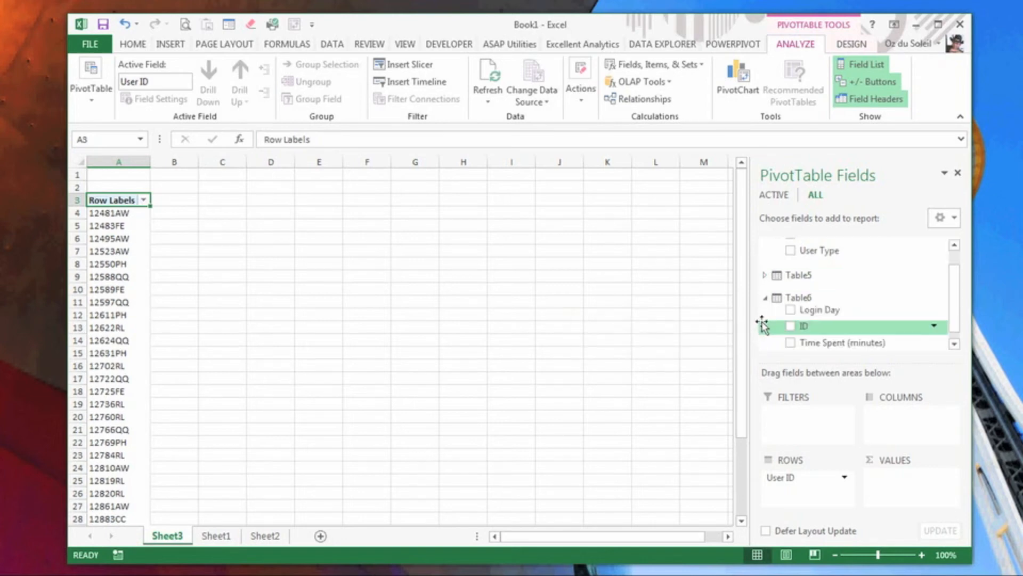
drag(817, 343, 900, 483)
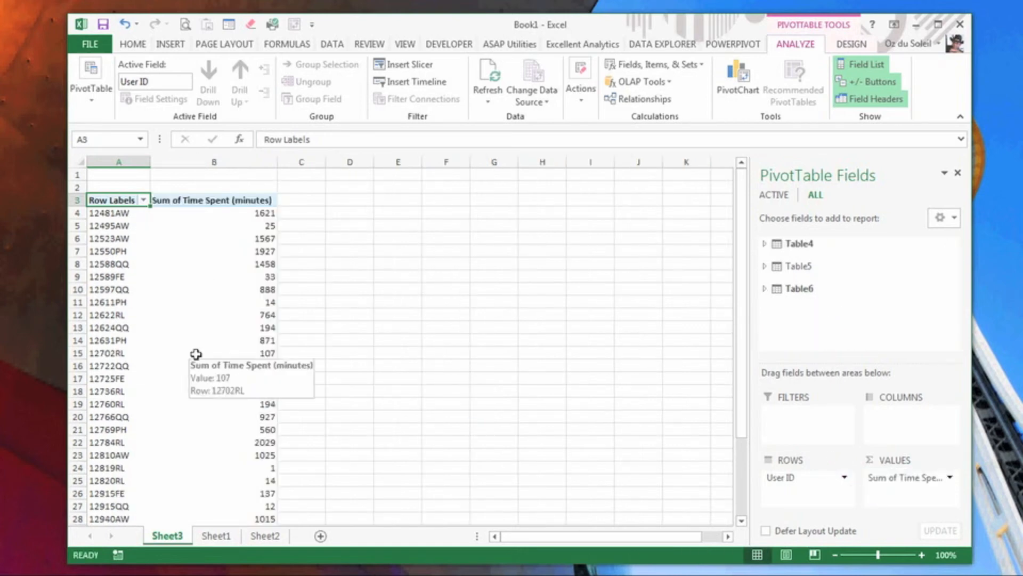
click(197, 327)
scroll(197, 327, down, 5)
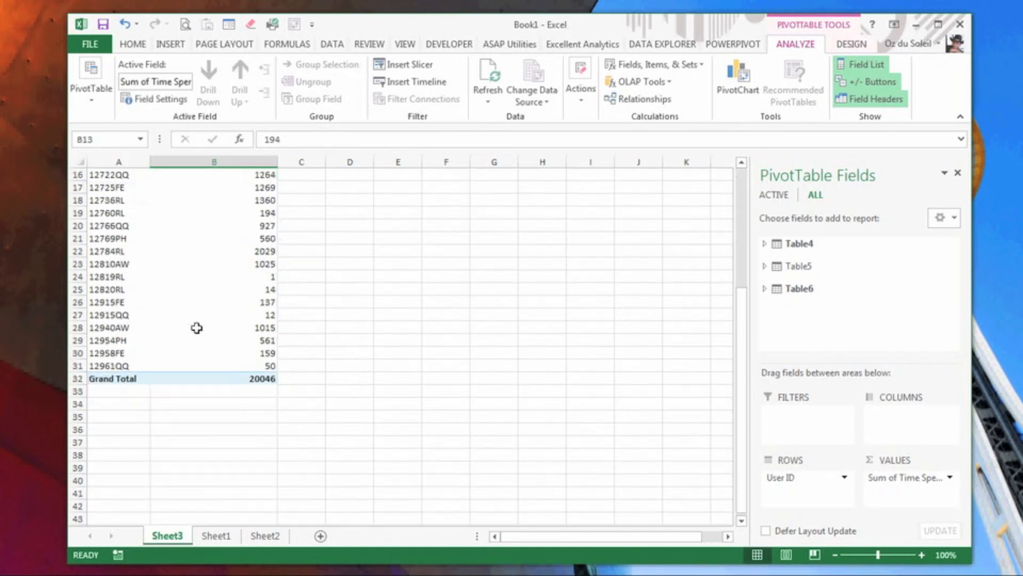
scroll(197, 327, up, 5)
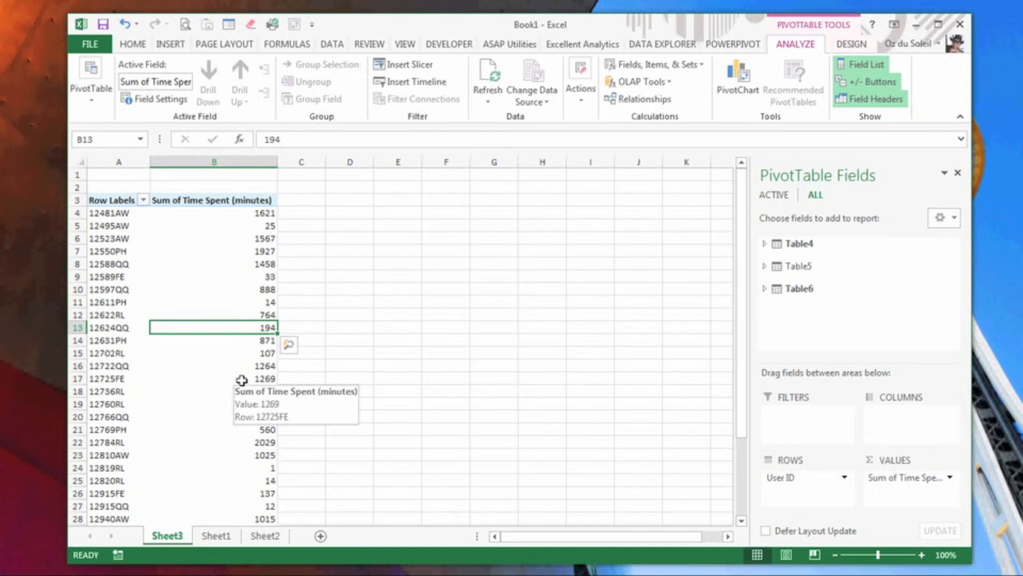
Remove User ID from the rows and lay out the PivotTable with Table5's Profession as columns and Table6's Login Day as rows
click(781, 478)
drag(781, 478, 905, 429)
click(765, 267)
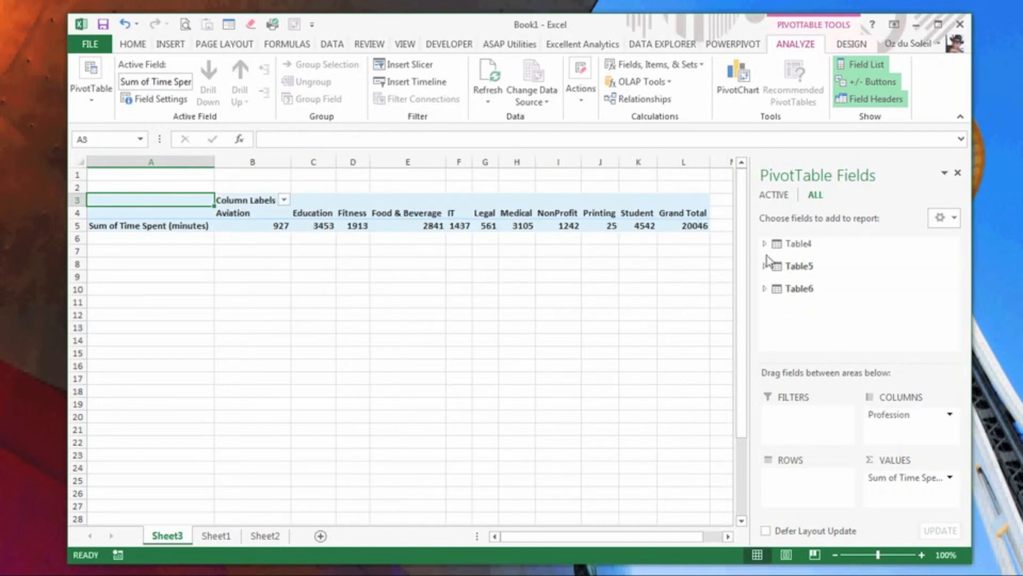
click(766, 289)
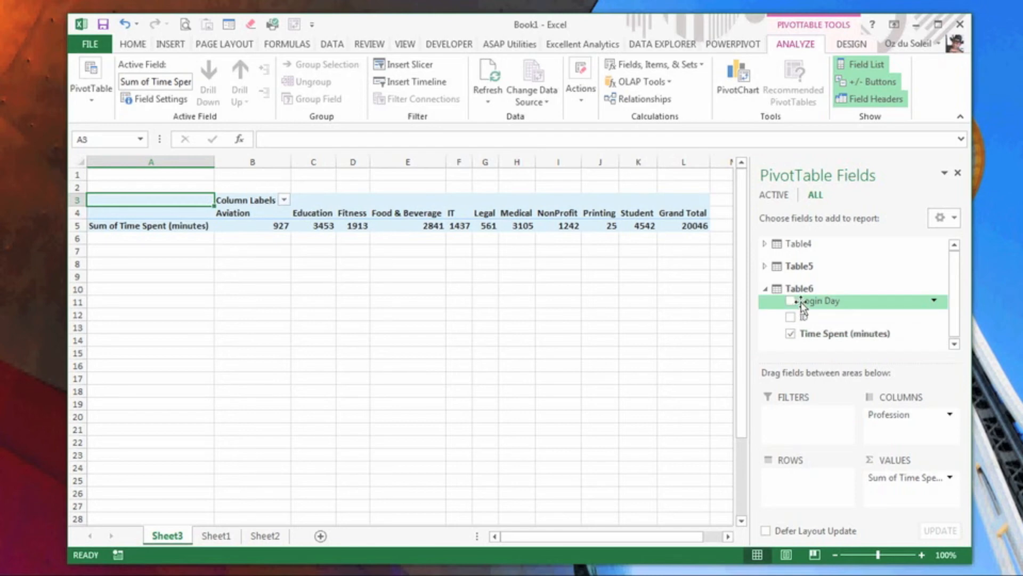
drag(804, 302, 801, 491)
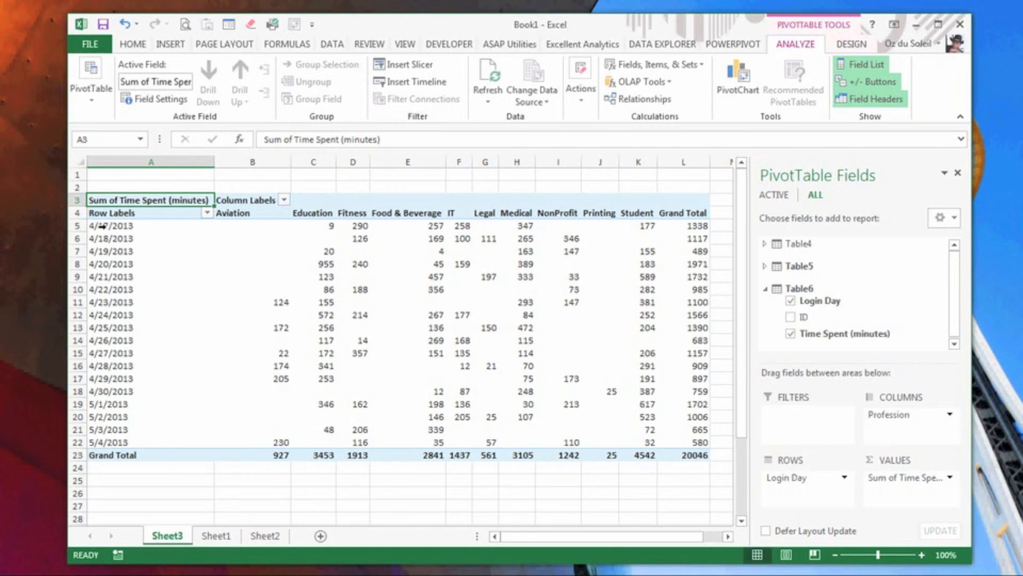
Examine the time spent on 4/17/2013, the overall grand total and the totals for individual professions in the PivotTable
click(78, 226)
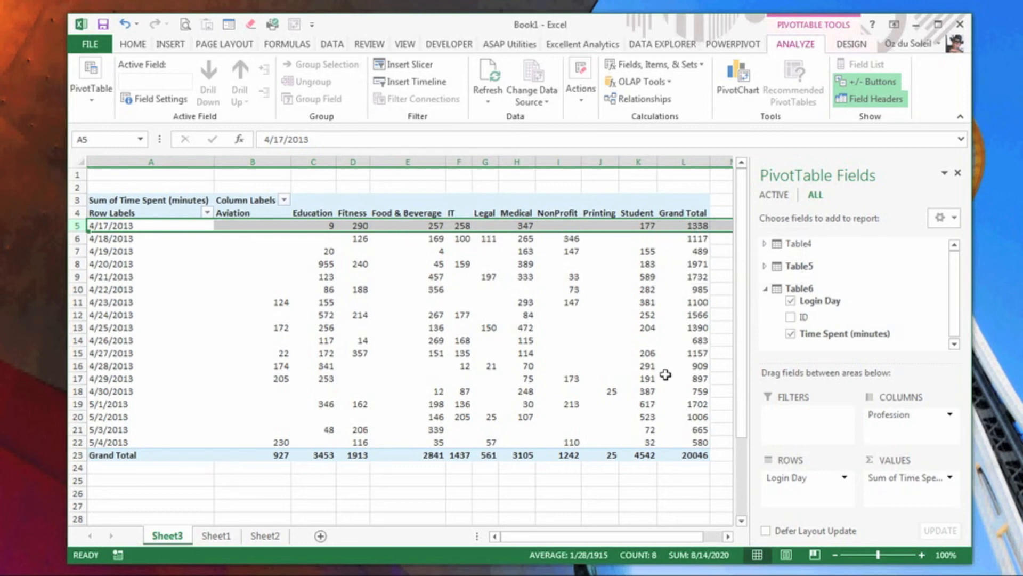
mouse_move(665, 375)
click(691, 456)
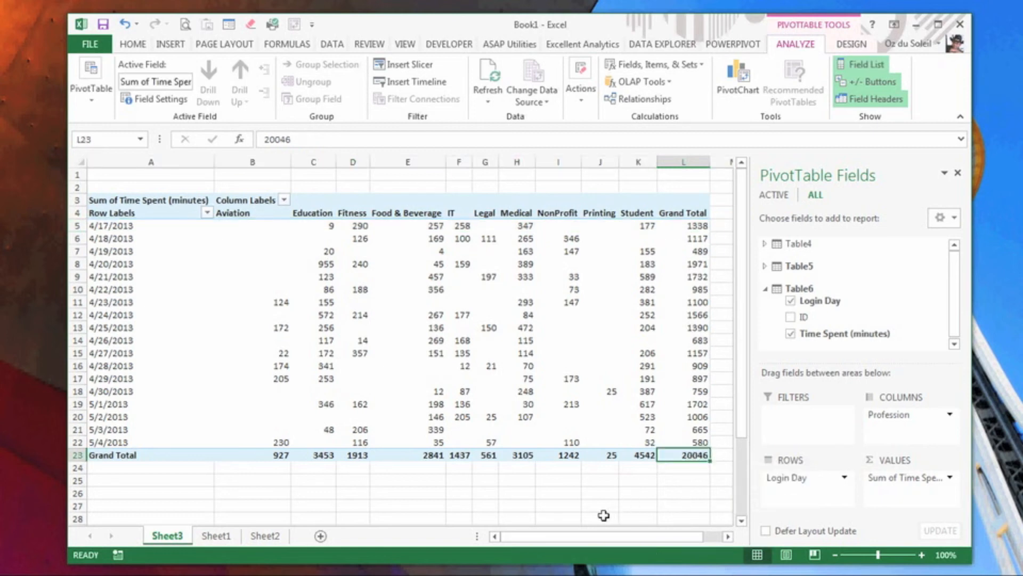
click(603, 455)
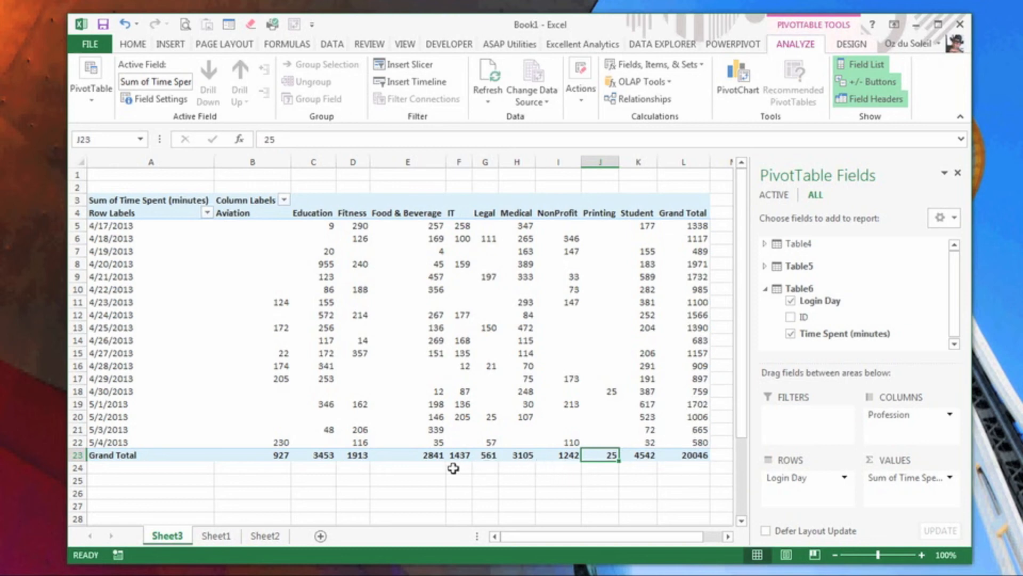
click(413, 453)
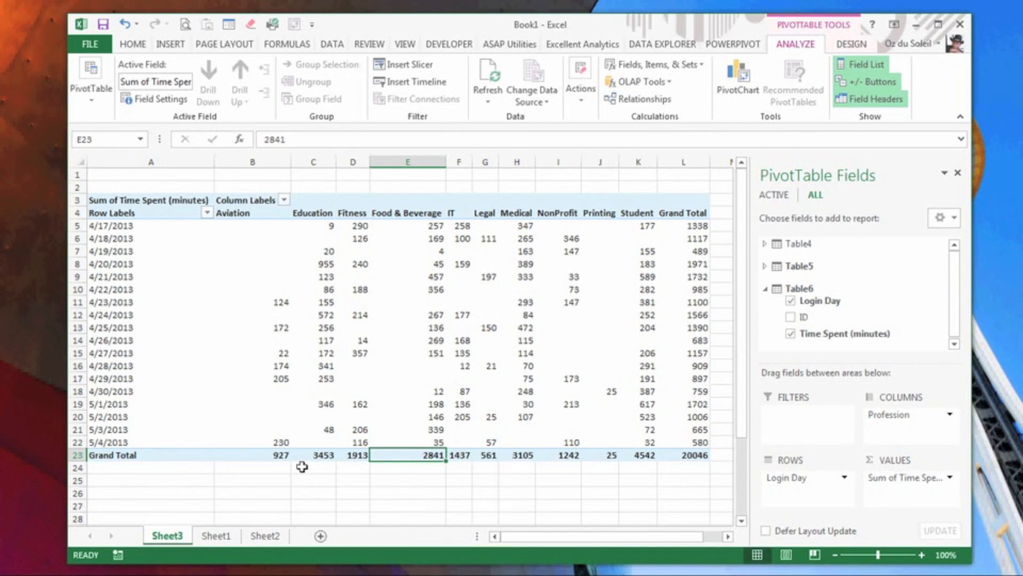
click(316, 454)
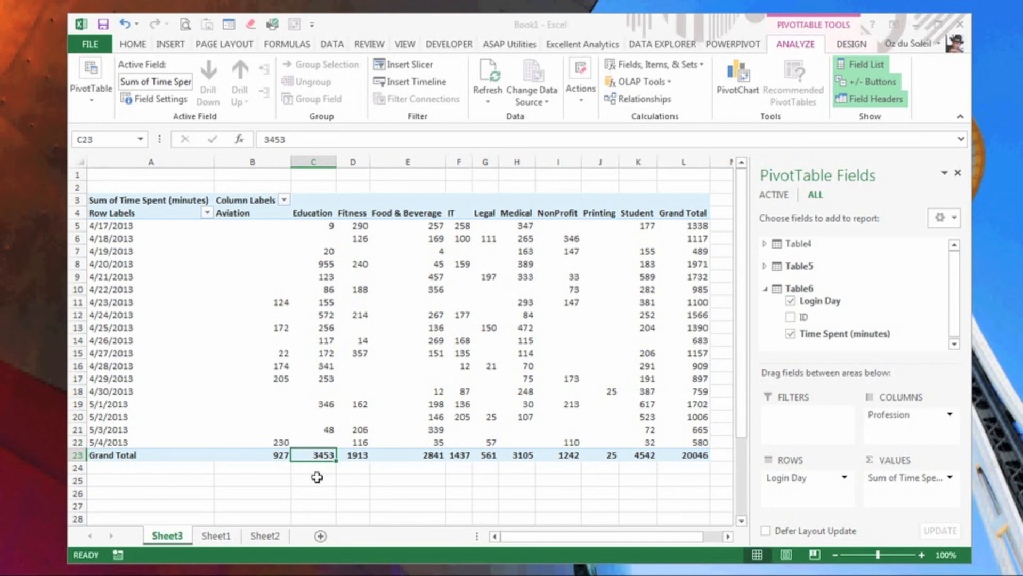
click(641, 457)
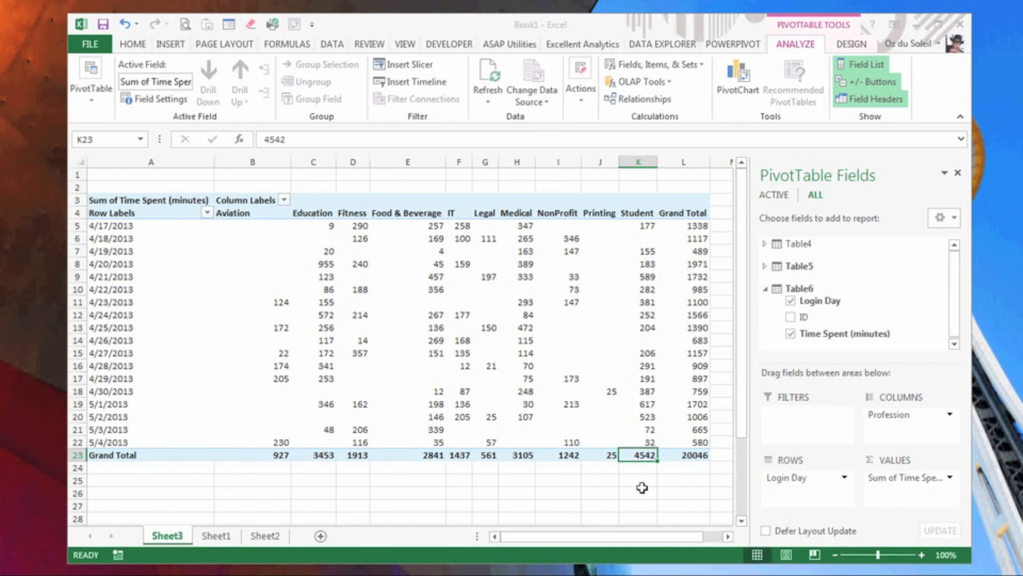
click(606, 454)
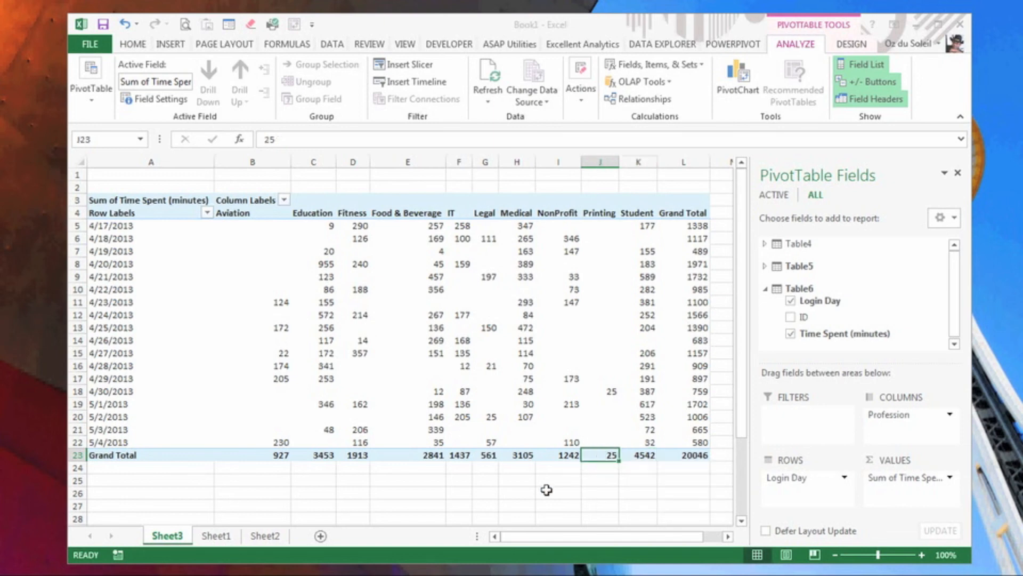
click(486, 455)
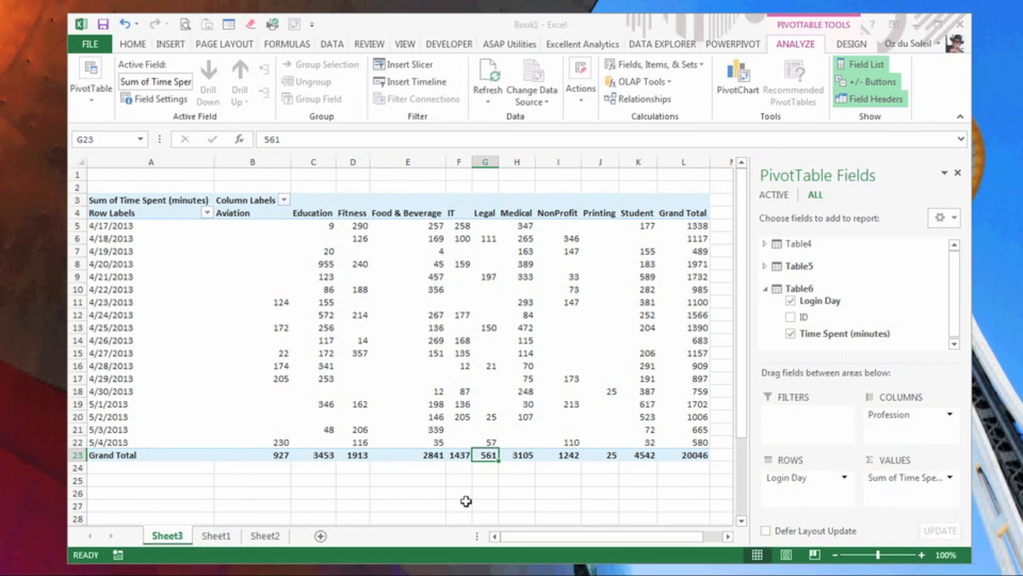
mouse_move(500, 360)
click(338, 311)
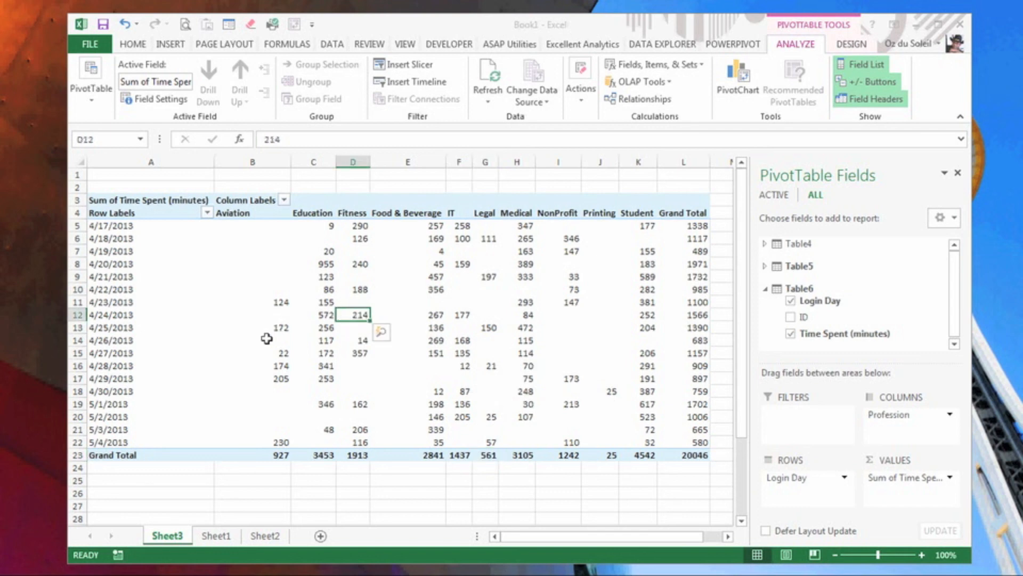